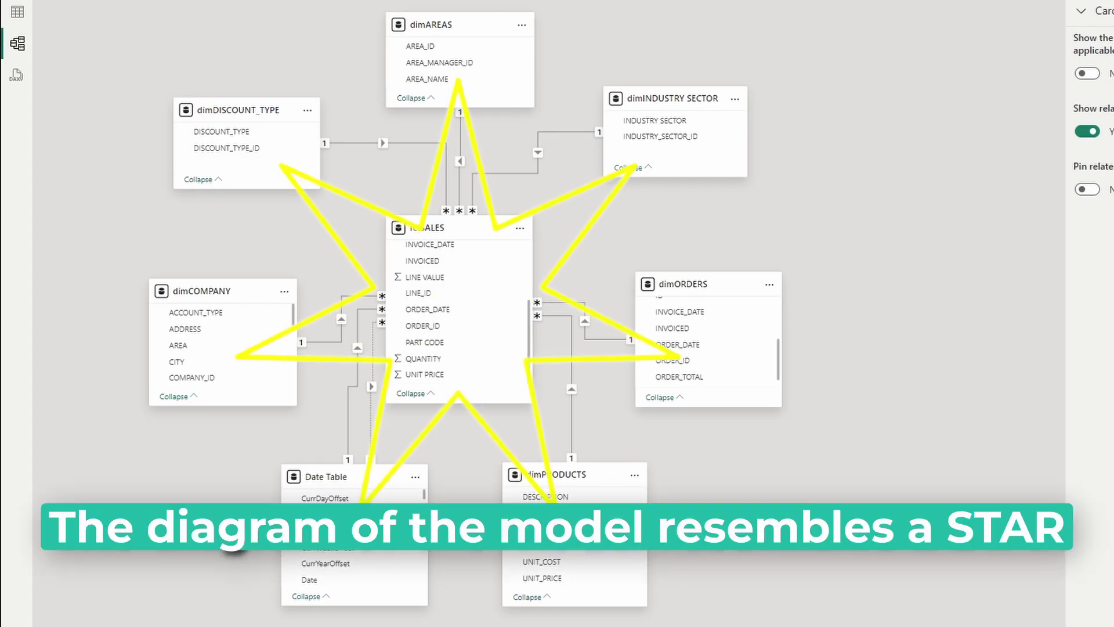
# Select the fctSALES, dimORDERS and dimPRODUCTS tables in the model diagram
pyautogui.click(447, 227)
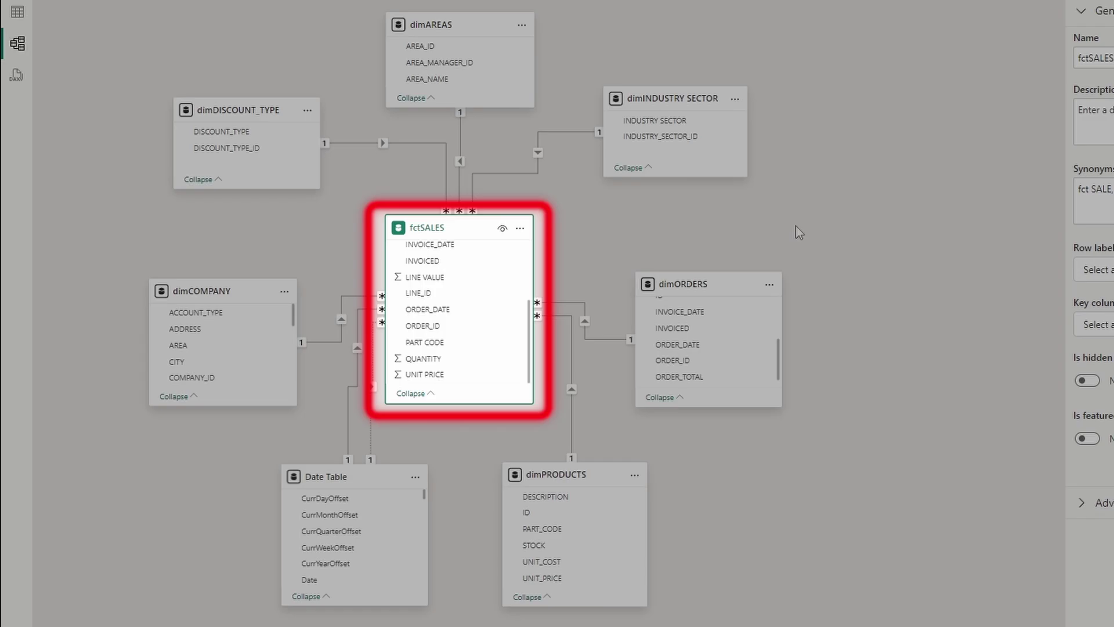
pyautogui.click(708, 284)
pyautogui.click(560, 490)
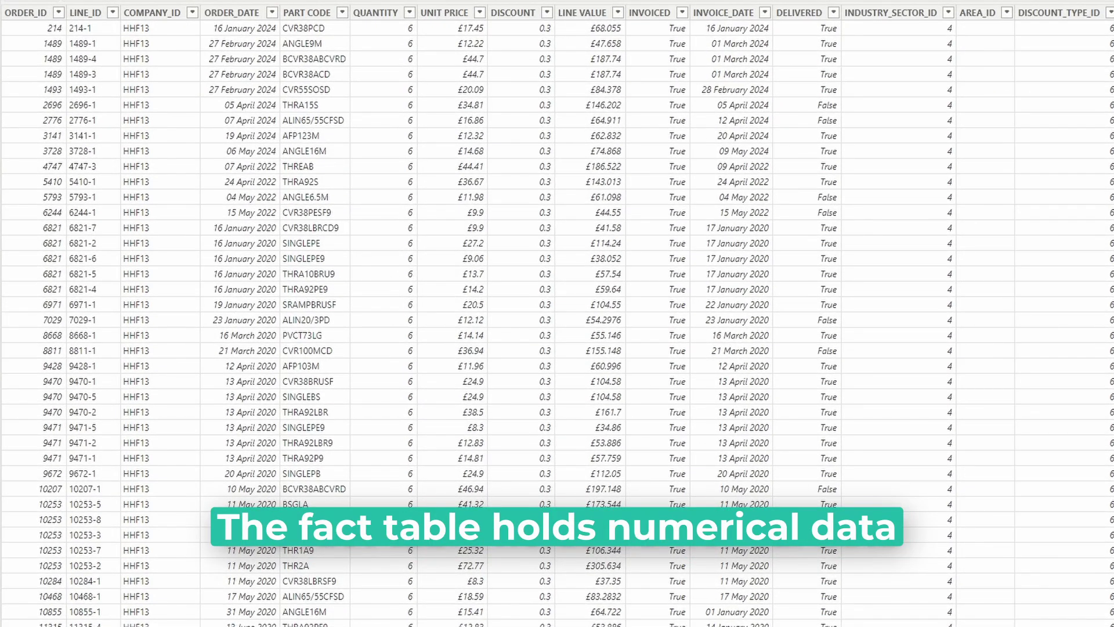
# Inspect fctSALES's LINE VALUE, QUANTITY and ORDER_DATE columns, then browse Date Table and dimPRODUCTS rows
pyautogui.click(593, 14)
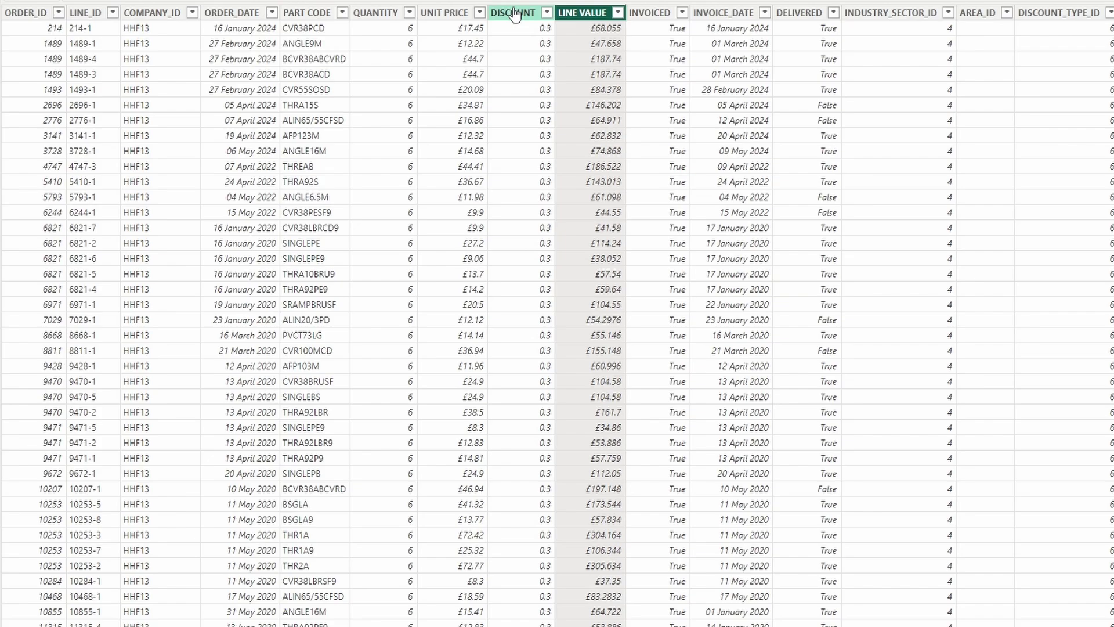
pyautogui.click(373, 15)
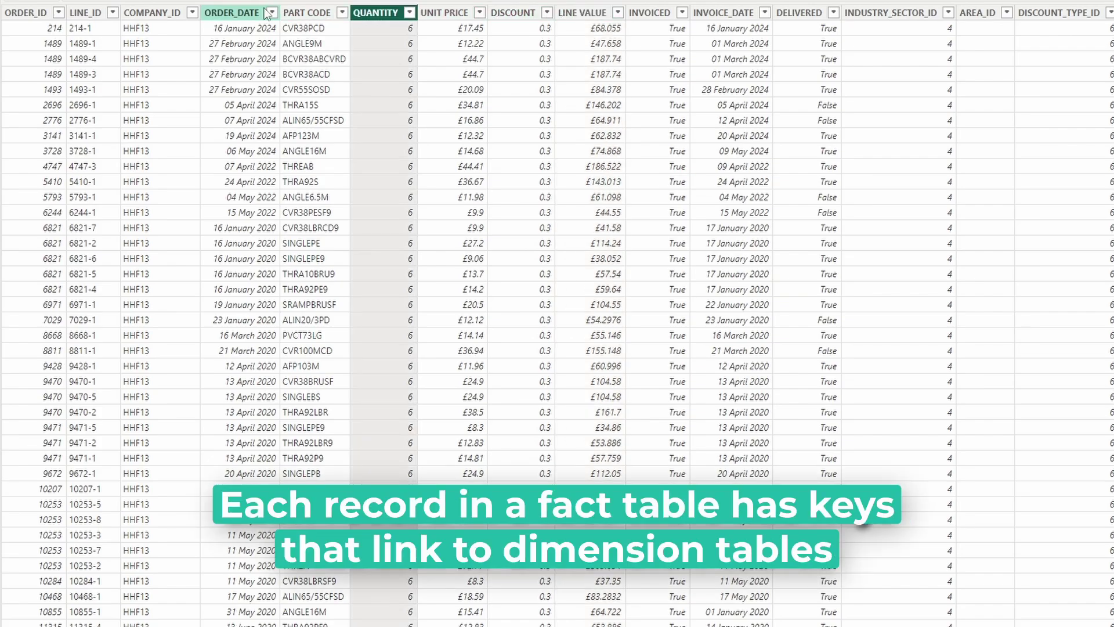
pyautogui.click(235, 15)
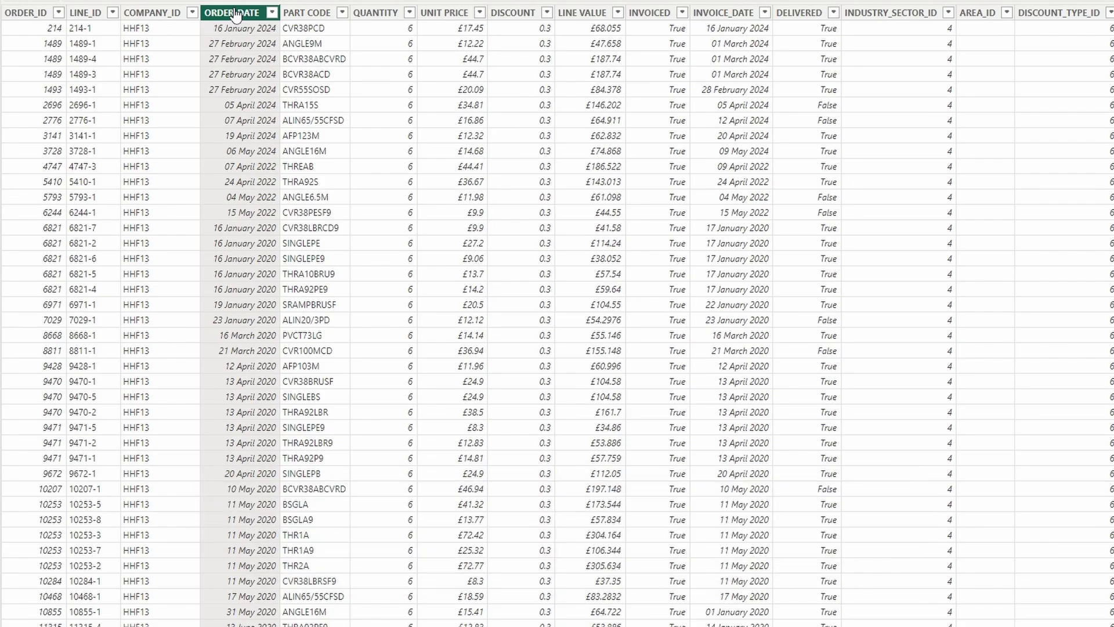
pyautogui.click(1023, 145)
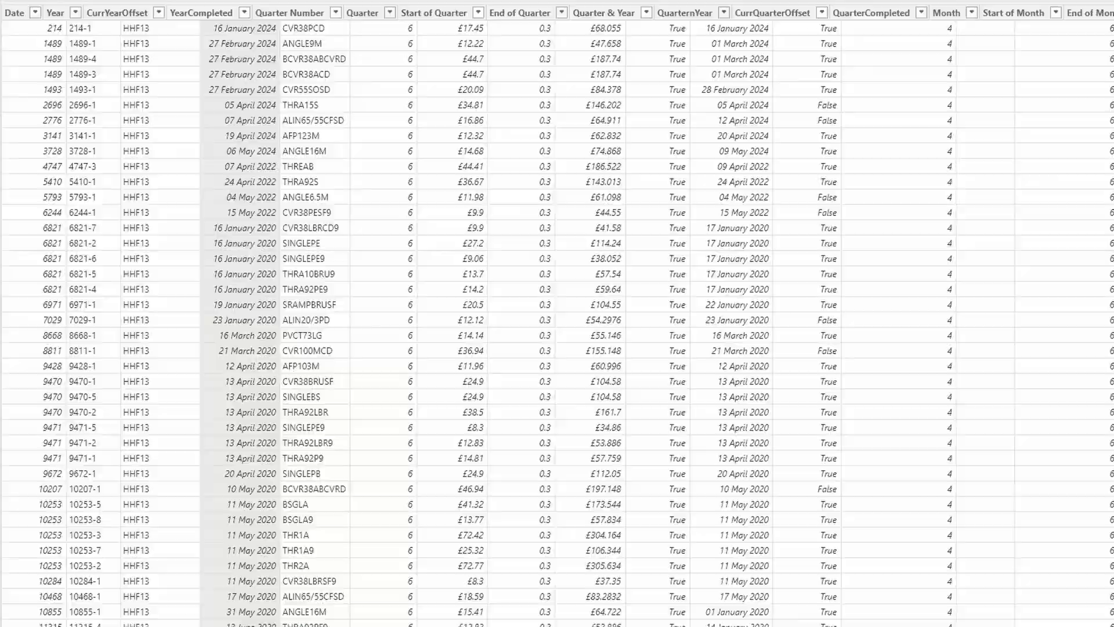
pyautogui.click(1031, 231)
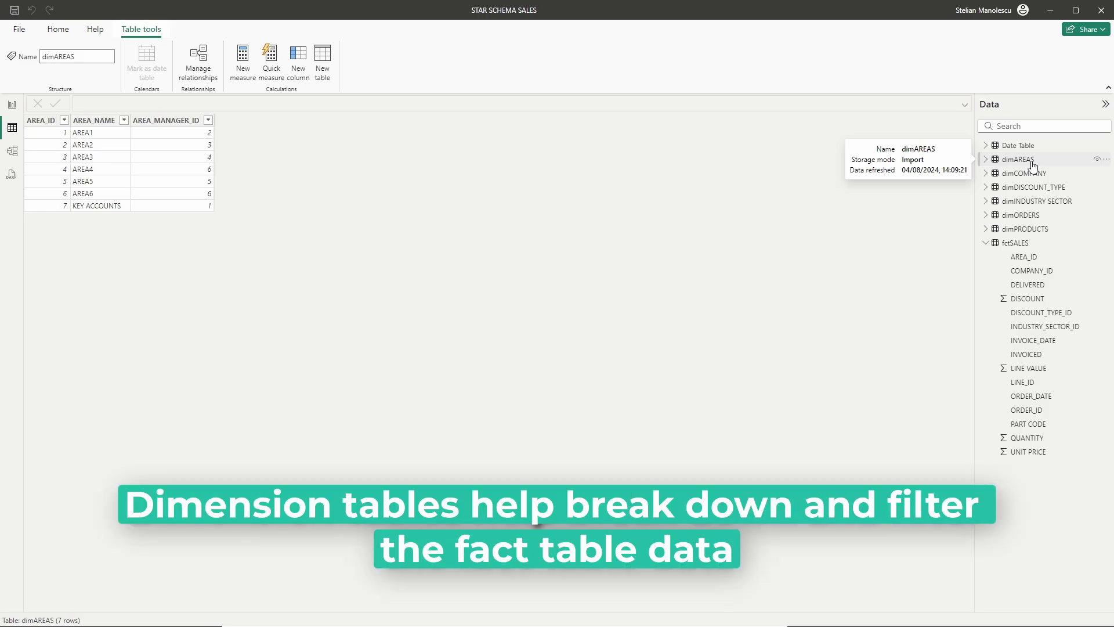
# Browse dimPRODUCTS and fctSALES rows, select AREA_ID, and return to the model diagram
pyautogui.click(22, 158)
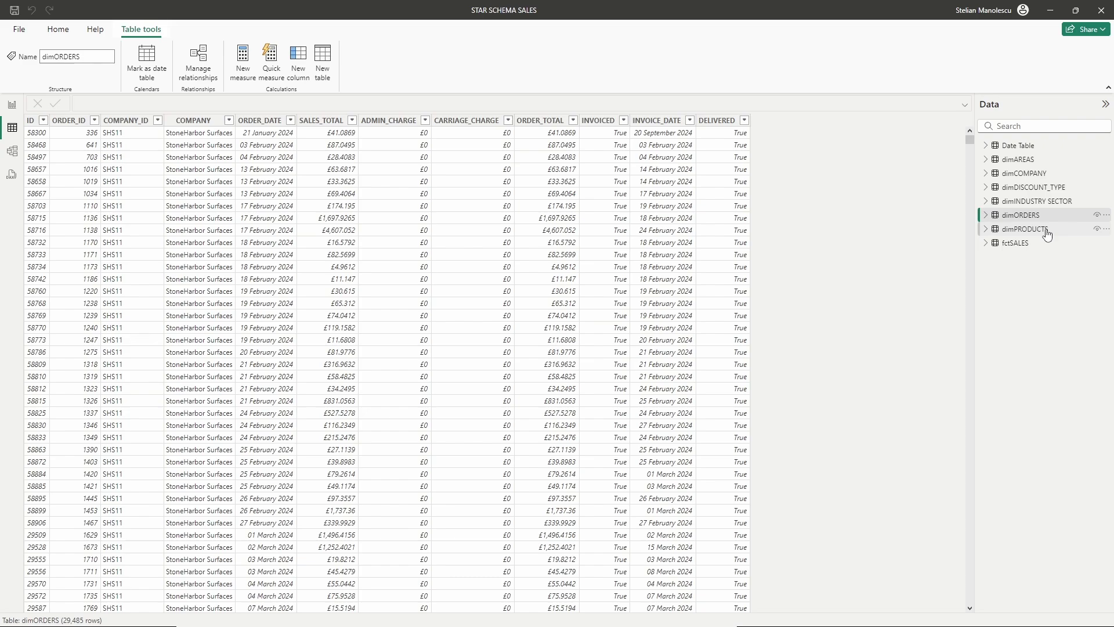
pyautogui.click(1048, 232)
pyautogui.click(1045, 244)
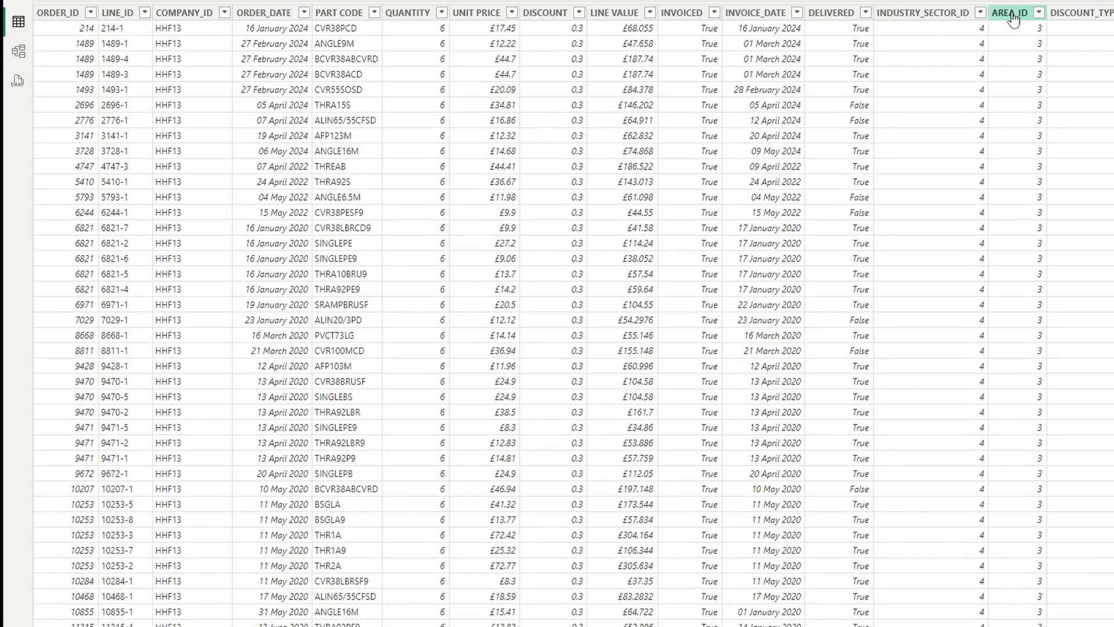
pyautogui.click(801, 120)
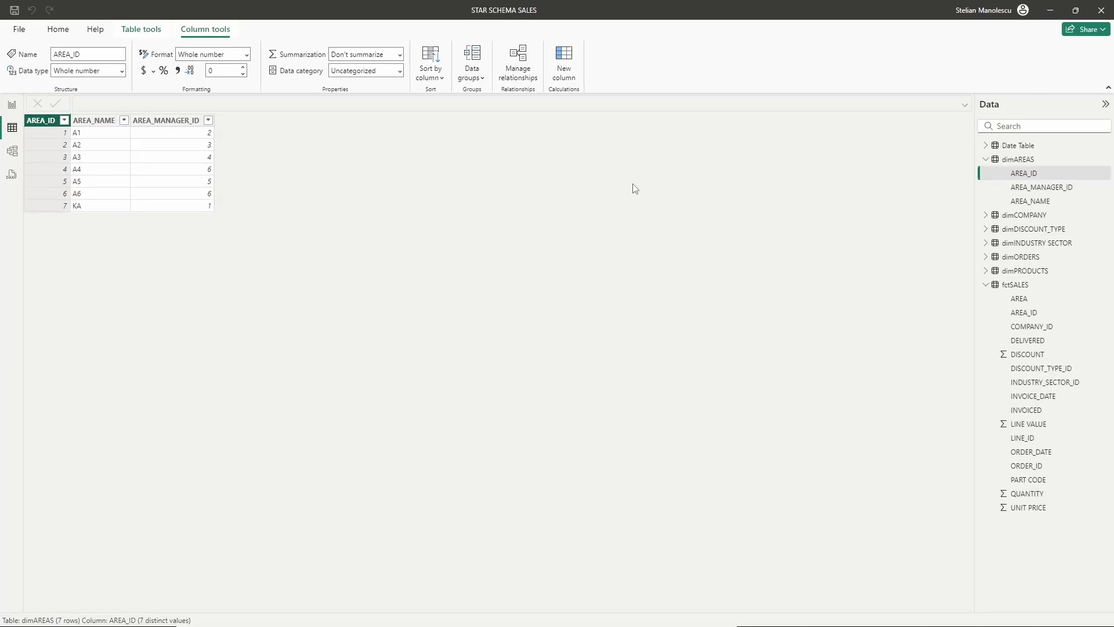
pyautogui.click(12, 151)
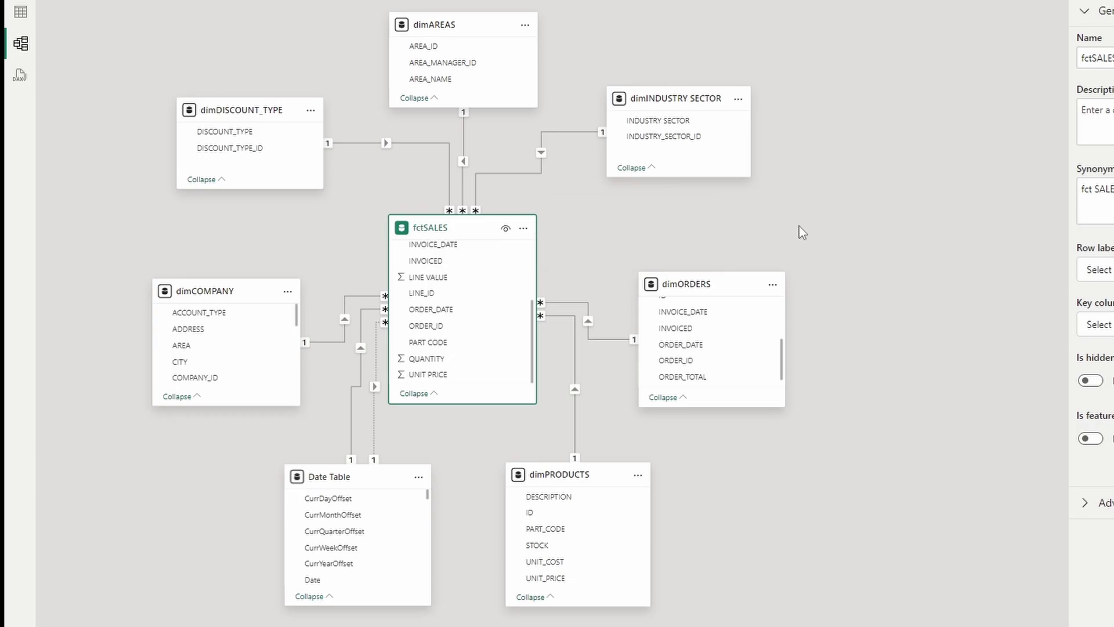
# Select dimORDERS, dimPRODUCTS and Date Table, then expand Page 1's LINE VALUE chart timings
pyautogui.click(698, 285)
pyautogui.click(557, 473)
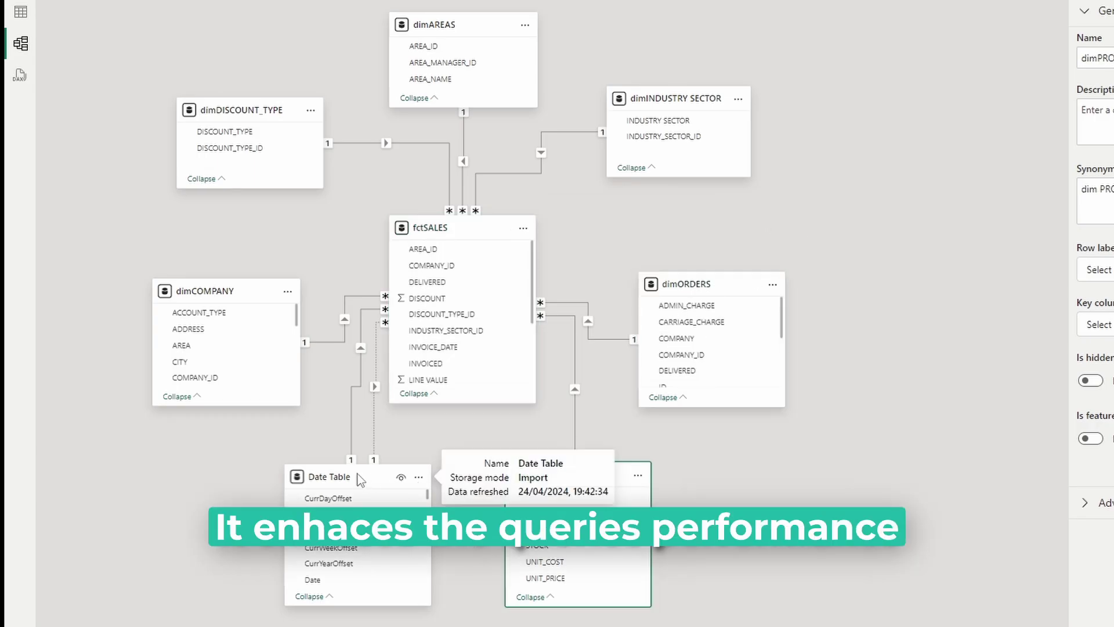
pyautogui.click(398, 478)
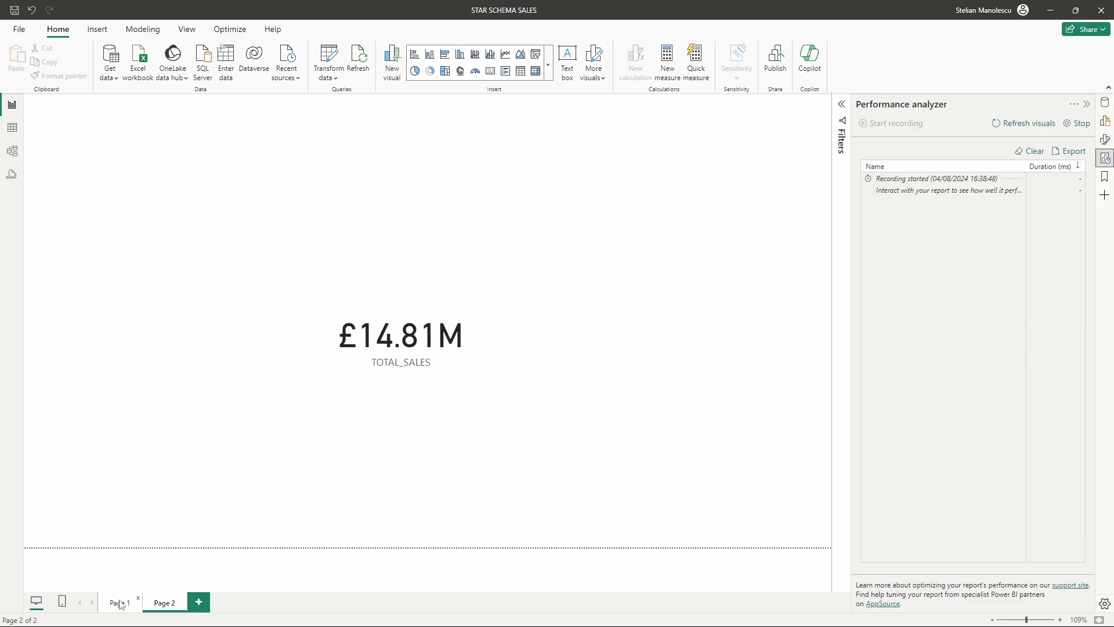
pyautogui.click(120, 604)
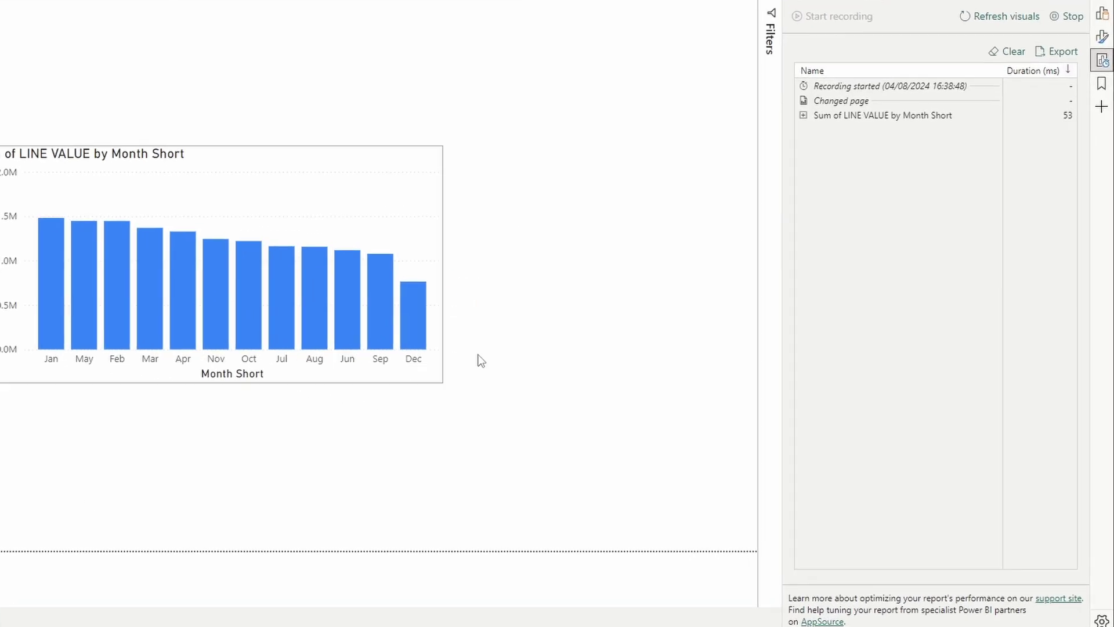
pyautogui.click(804, 118)
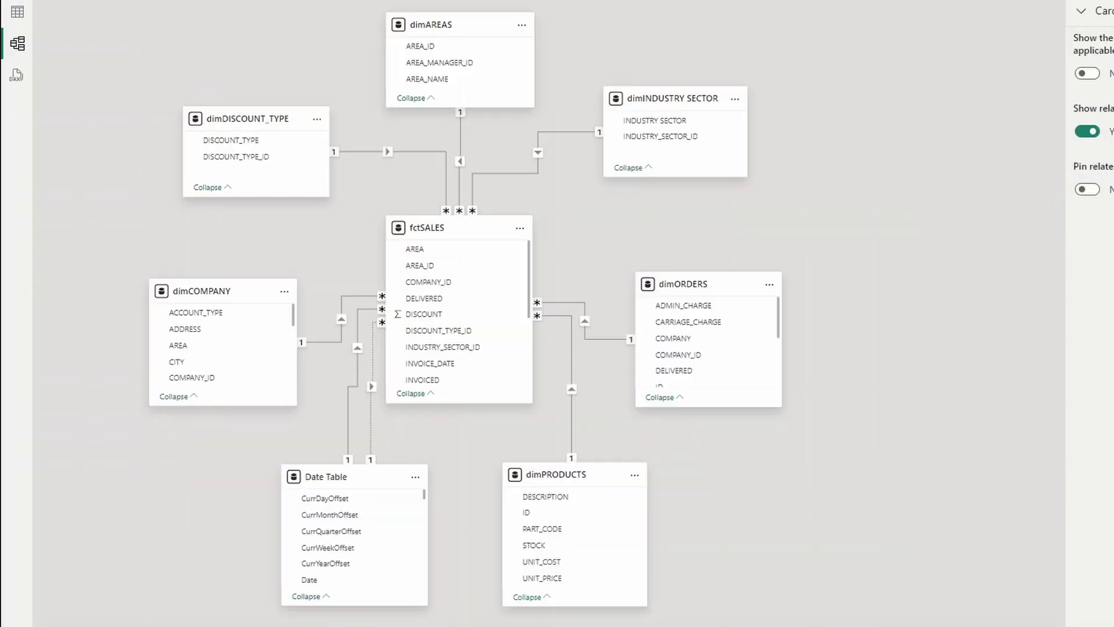
pyautogui.click(342, 323)
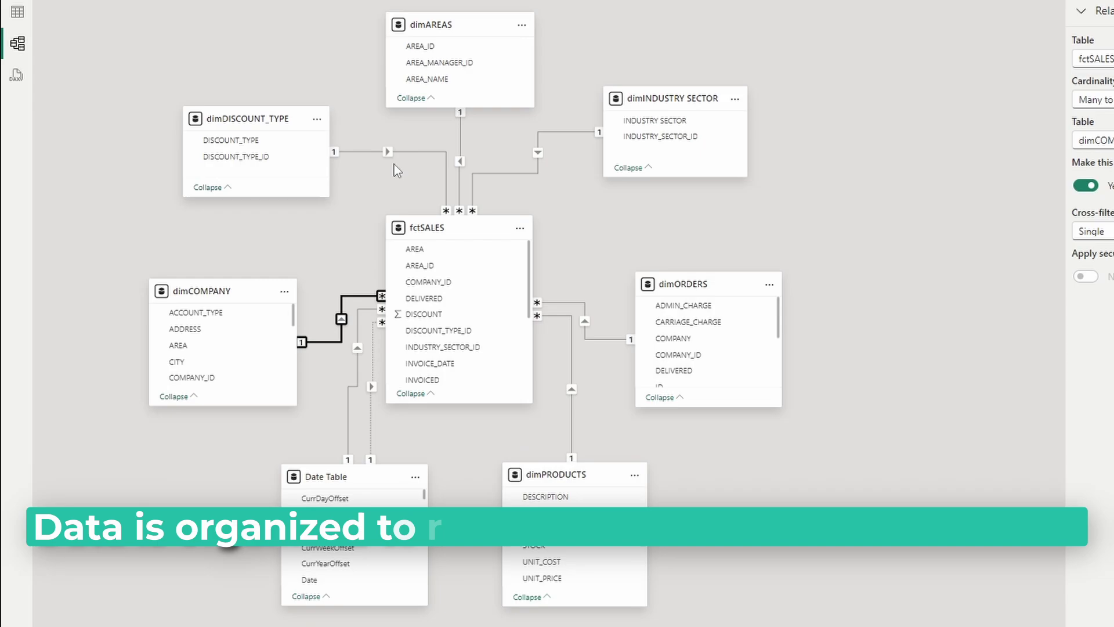
pyautogui.click(391, 153)
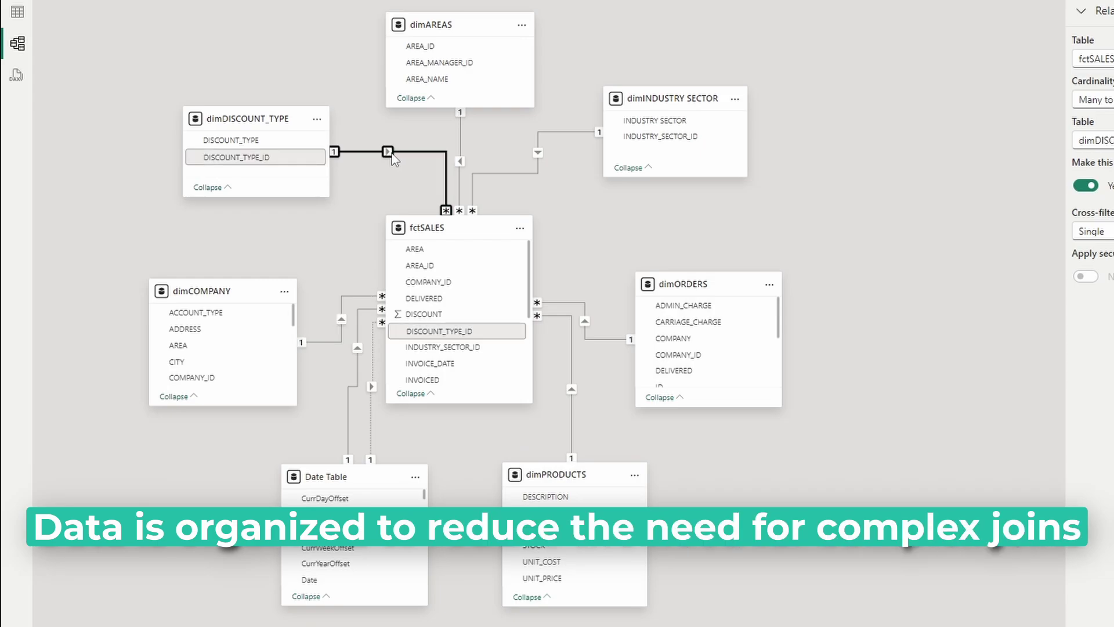
pyautogui.click(460, 162)
pyautogui.click(540, 168)
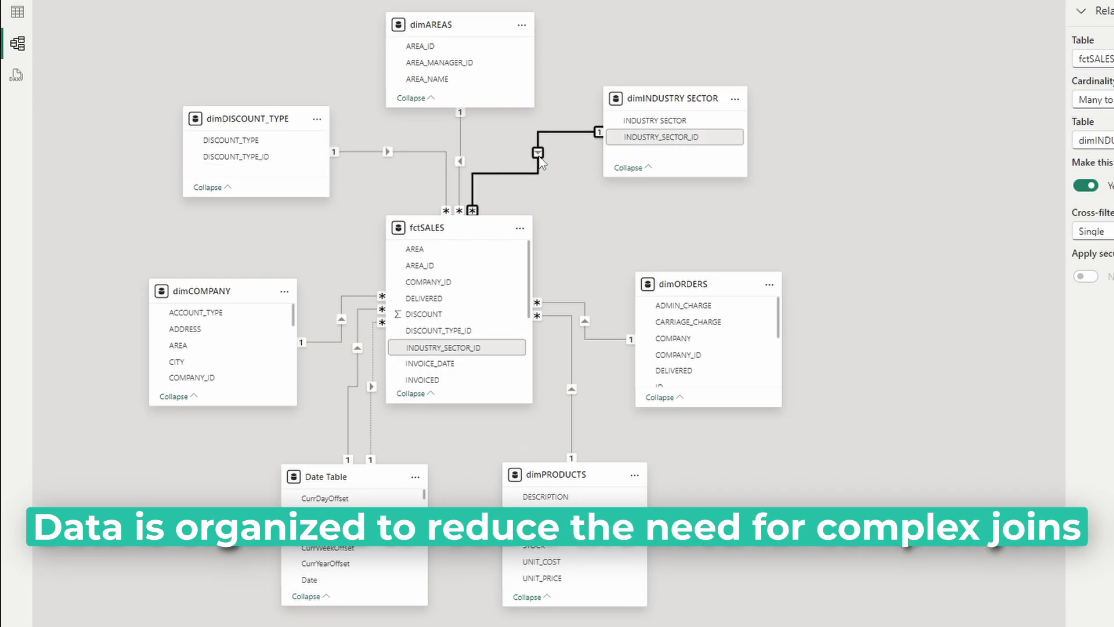
pyautogui.click(585, 321)
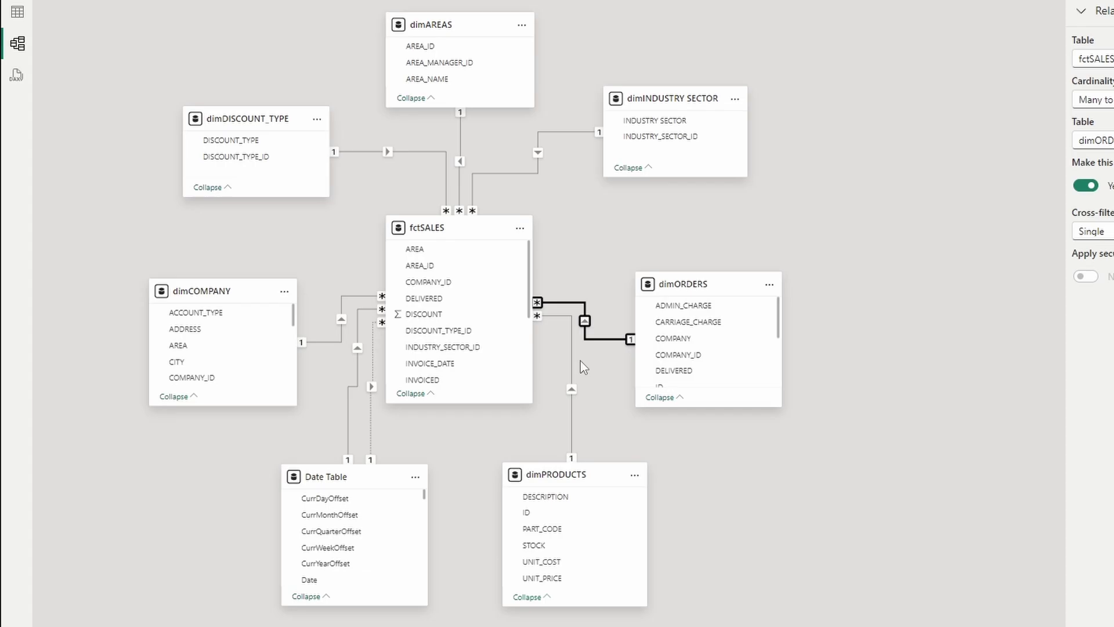
pyautogui.click(572, 390)
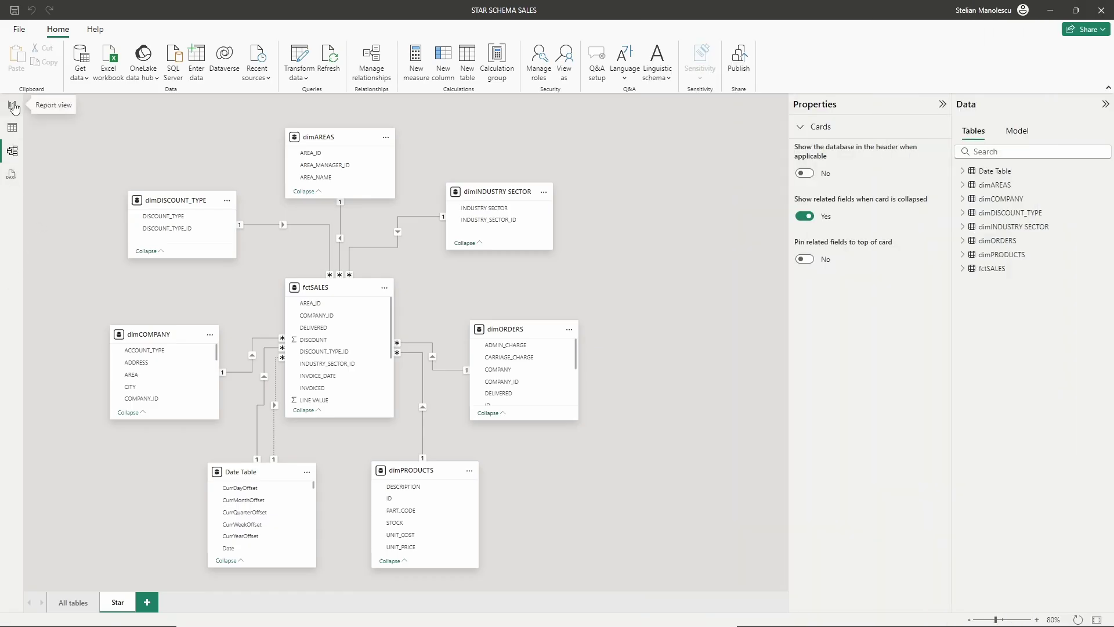
# Place fctSALES LINE VALUE on the canvas and break it down by Date Table's Month Short
pyautogui.click(12, 107)
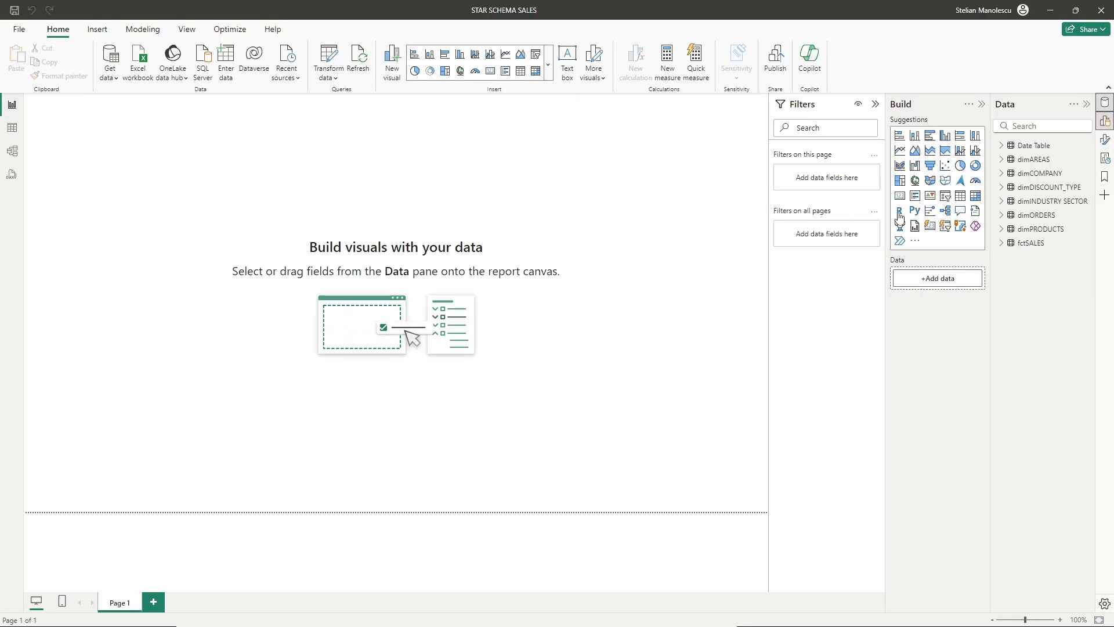
pyautogui.click(1001, 243)
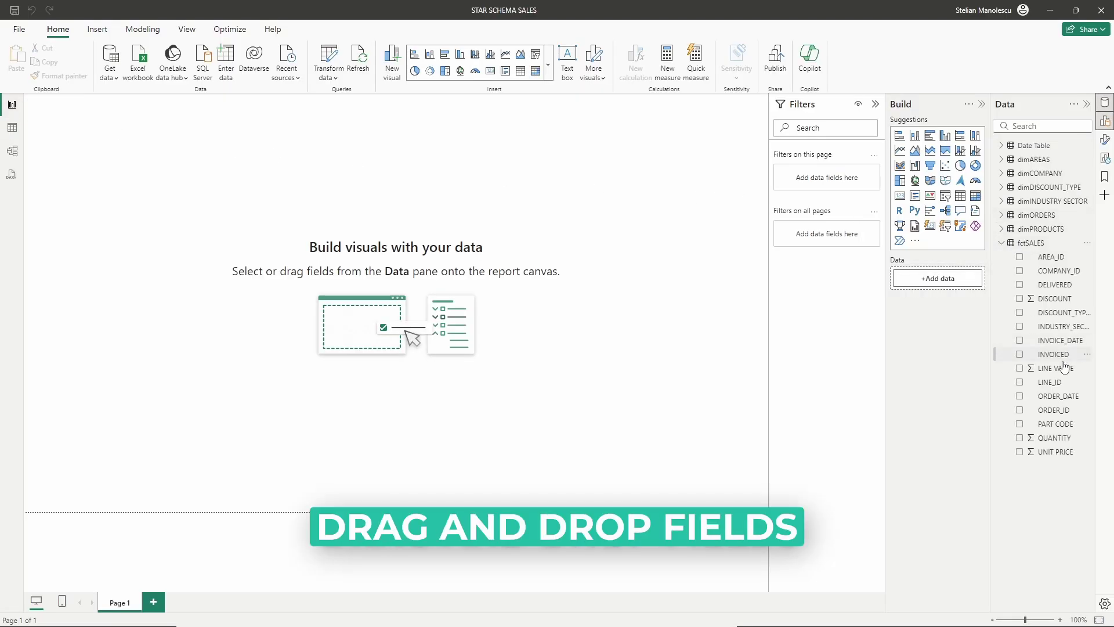
pyautogui.moveTo(1057, 368); pyautogui.dragTo(398, 319)
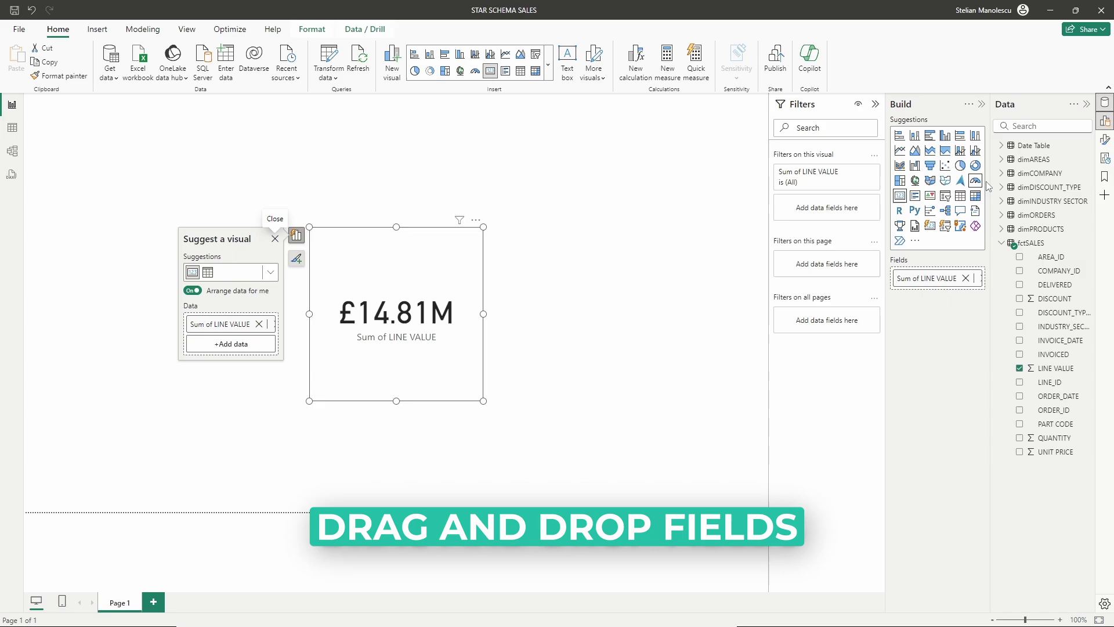
pyautogui.click(1002, 145)
pyautogui.scroll(-5, 1045, 279)
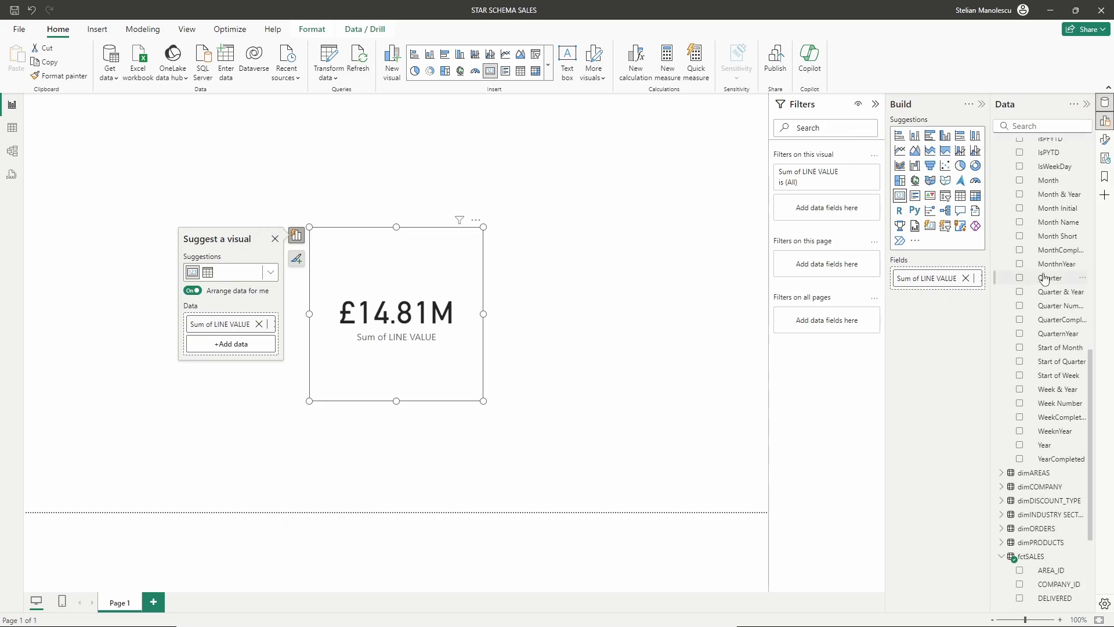
pyautogui.moveTo(1054, 238); pyautogui.dragTo(434, 395)
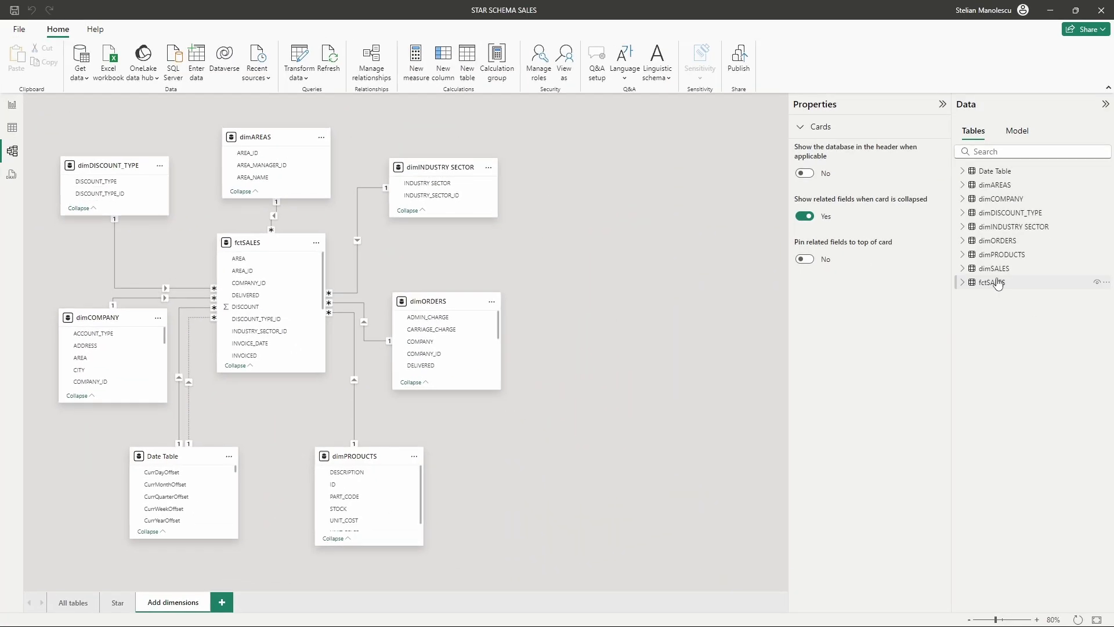
# Add dimSALES to the diagram and rearrange the Date Table, dimSALES and dimPRODUCTS cards
pyautogui.moveTo(994, 268); pyautogui.dragTo(511, 442)
pyautogui.moveTo(174, 456); pyautogui.dragTo(139, 456)
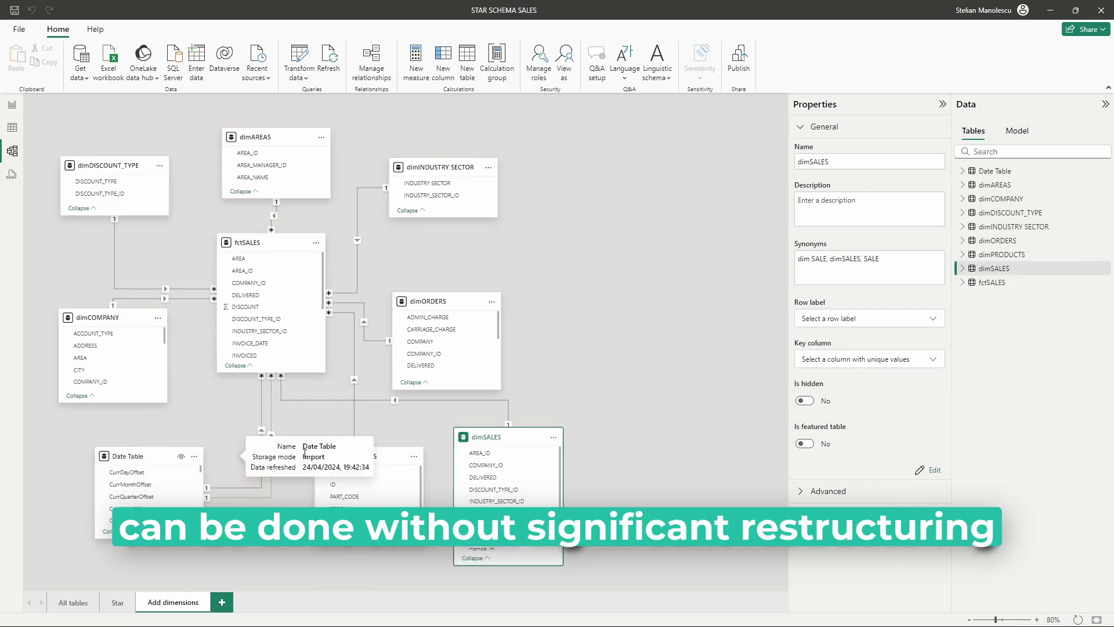
pyautogui.moveTo(487, 439); pyautogui.dragTo(247, 461)
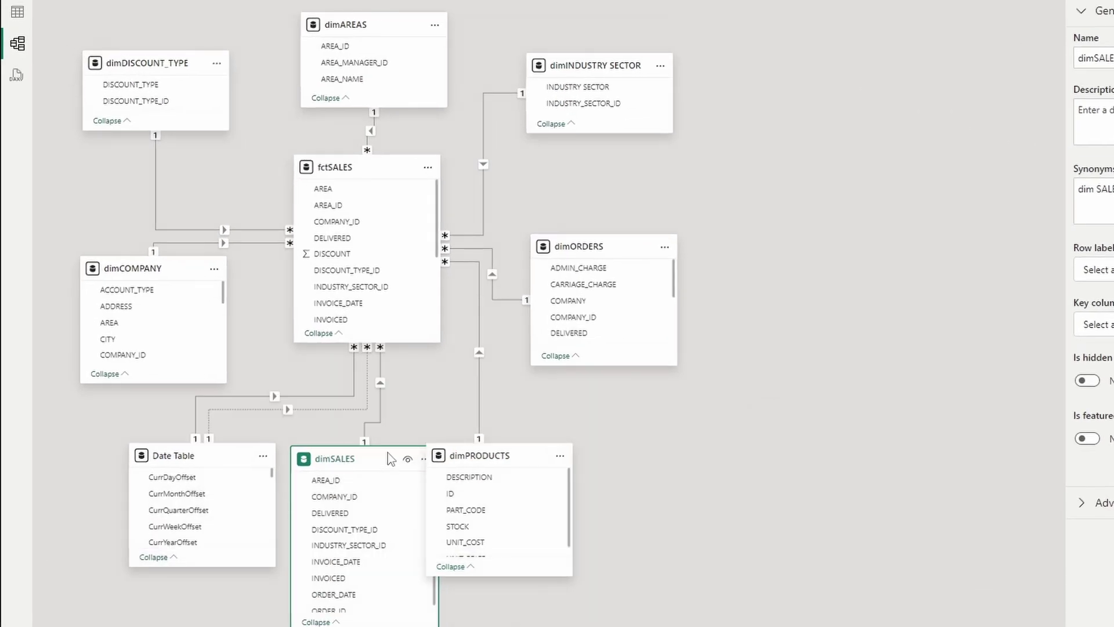
pyautogui.moveTo(462, 458); pyautogui.dragTo(553, 458)
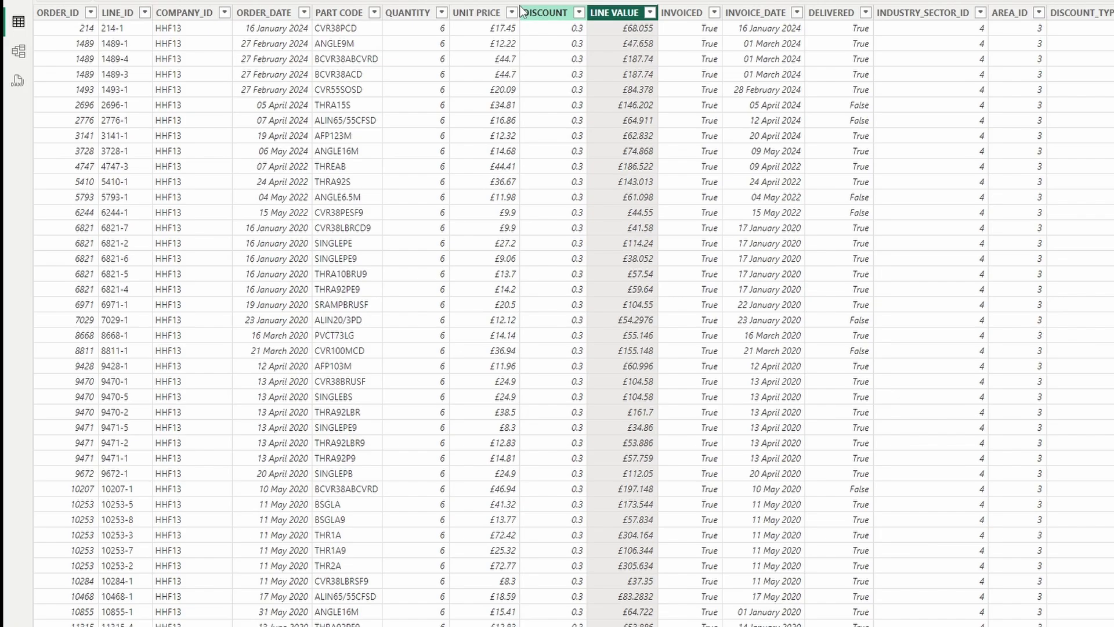
# Inspect fctSALES's ORDER_DATE, AREA_ID and PART CODE columns
pyautogui.click(271, 12)
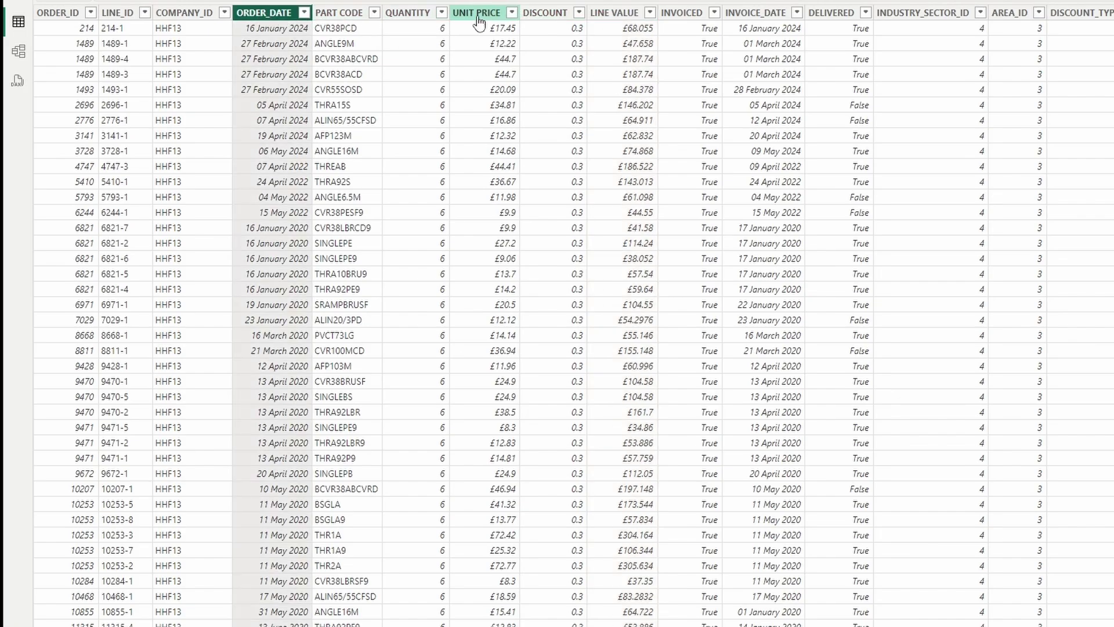
pyautogui.click(1010, 13)
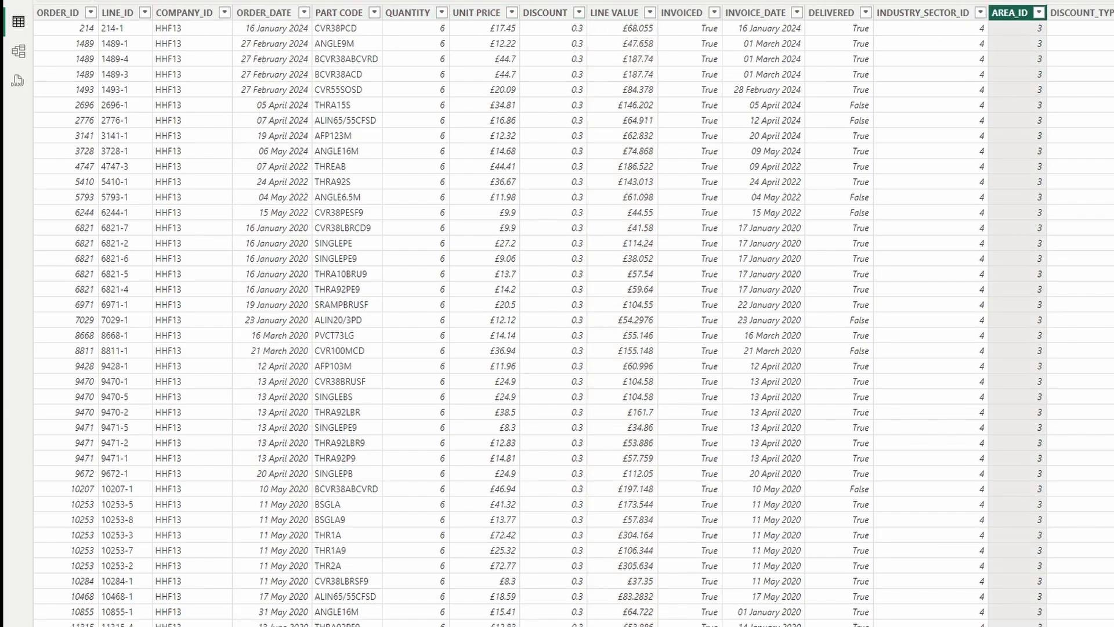
pyautogui.click(348, 13)
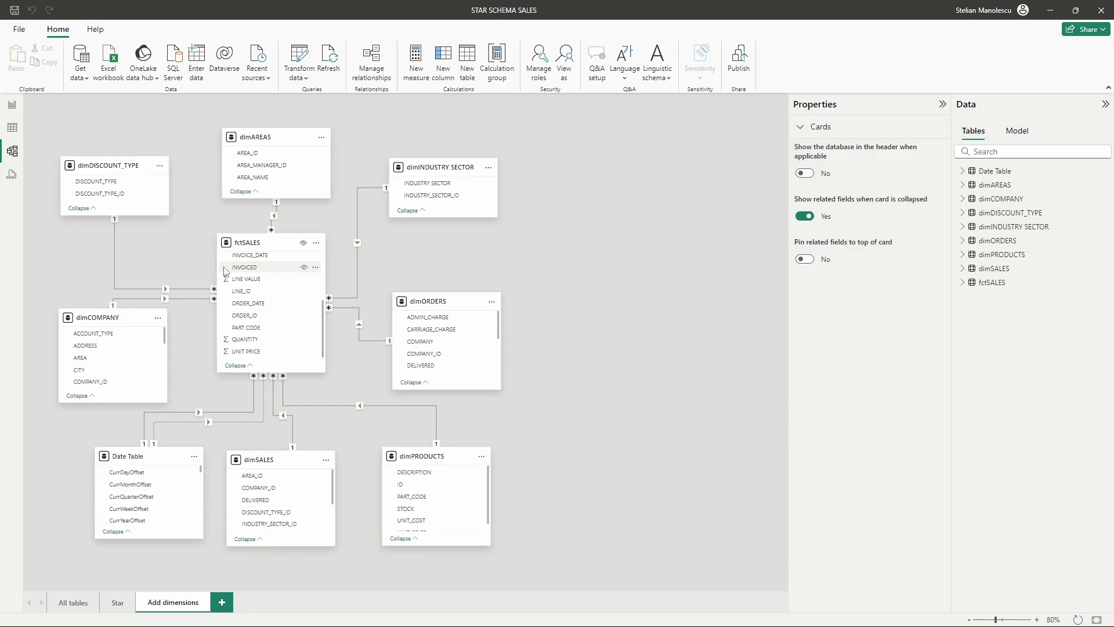
# Check fctSALES properties, then test ORDER_ID and COMPANY_ID as possible unique keys
pyautogui.click(244, 239)
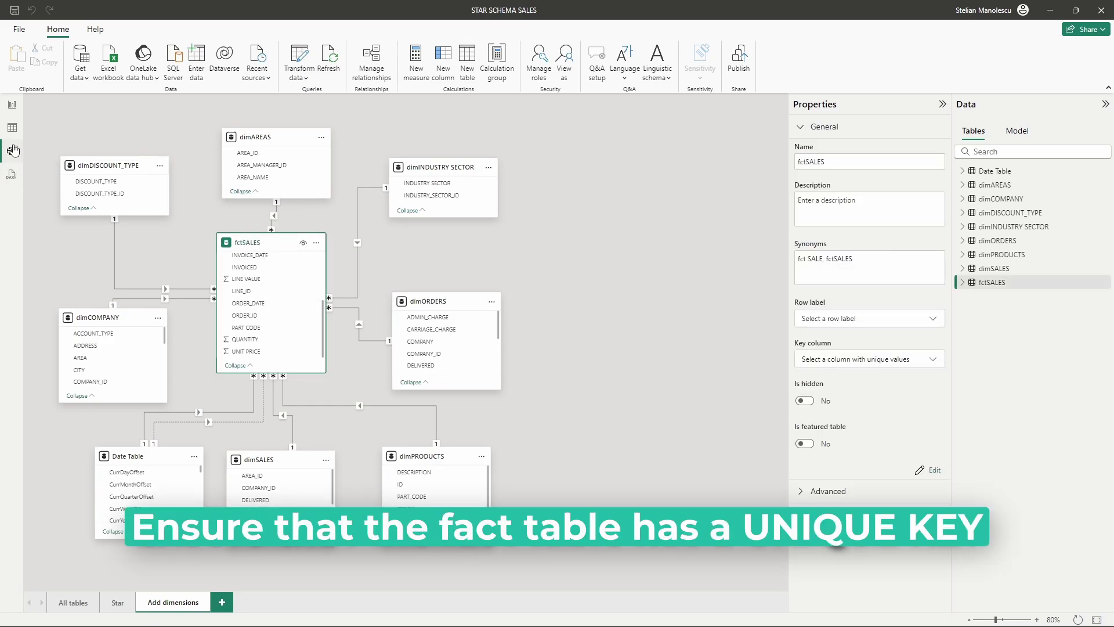
pyautogui.click(11, 127)
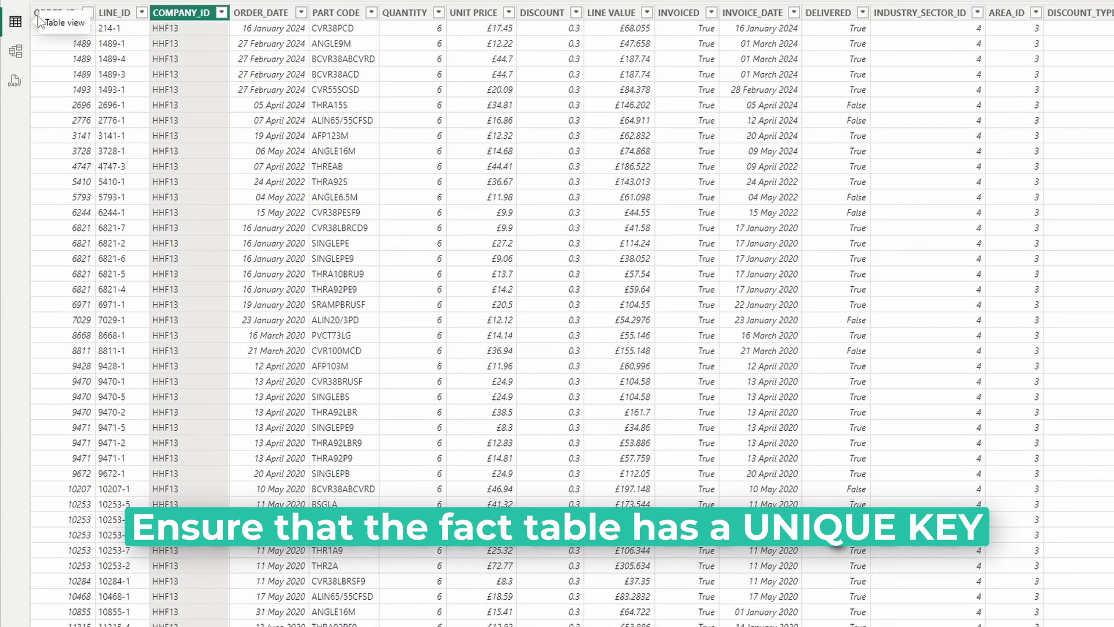
pyautogui.click(51, 10)
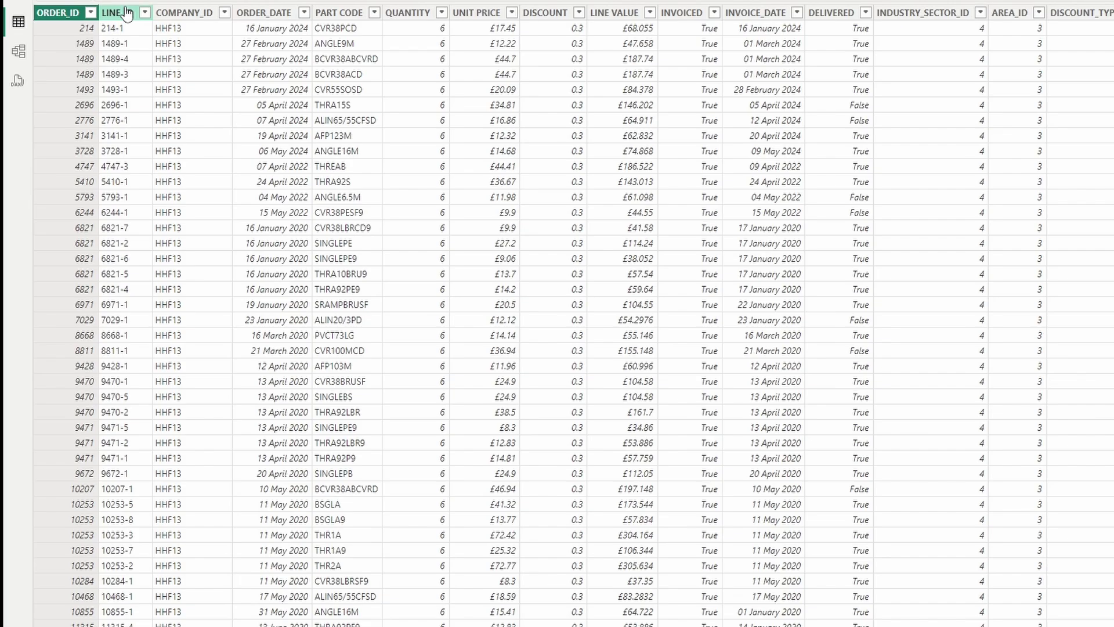
pyautogui.click(185, 17)
pyautogui.click(343, 13)
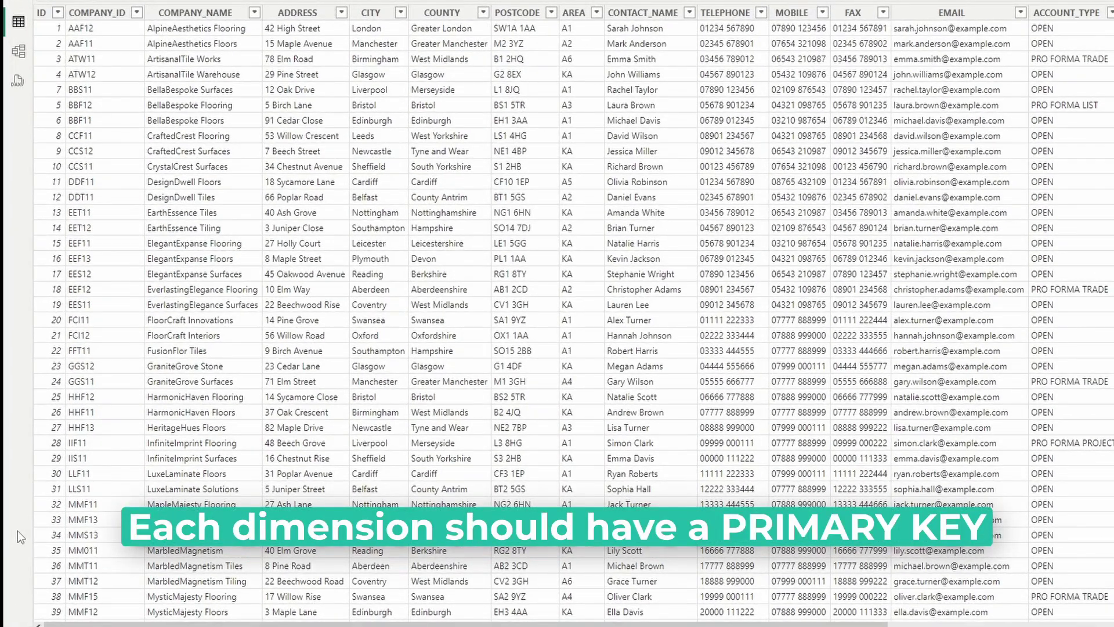
# Step through dimCOMPANY's COMPANY_ID, COMPANY_NAME, ADDRESS, CITY, POSTCODE, CONTACT_NAME, FAX and AREA columns
pyautogui.click(85, 121)
pyautogui.click(111, 16)
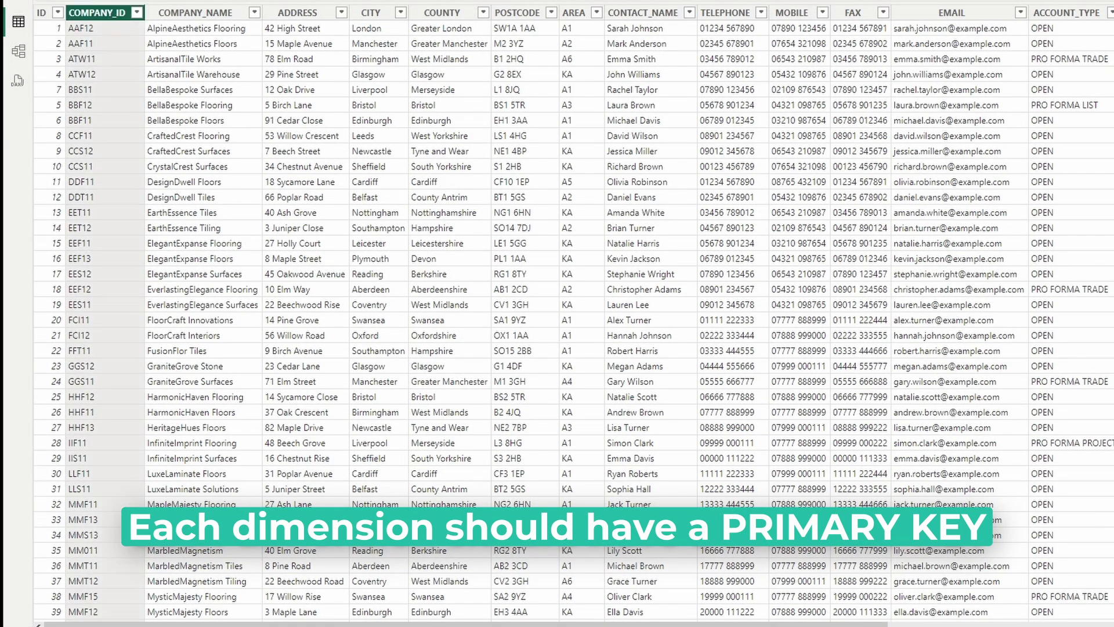
pyautogui.click(235, 13)
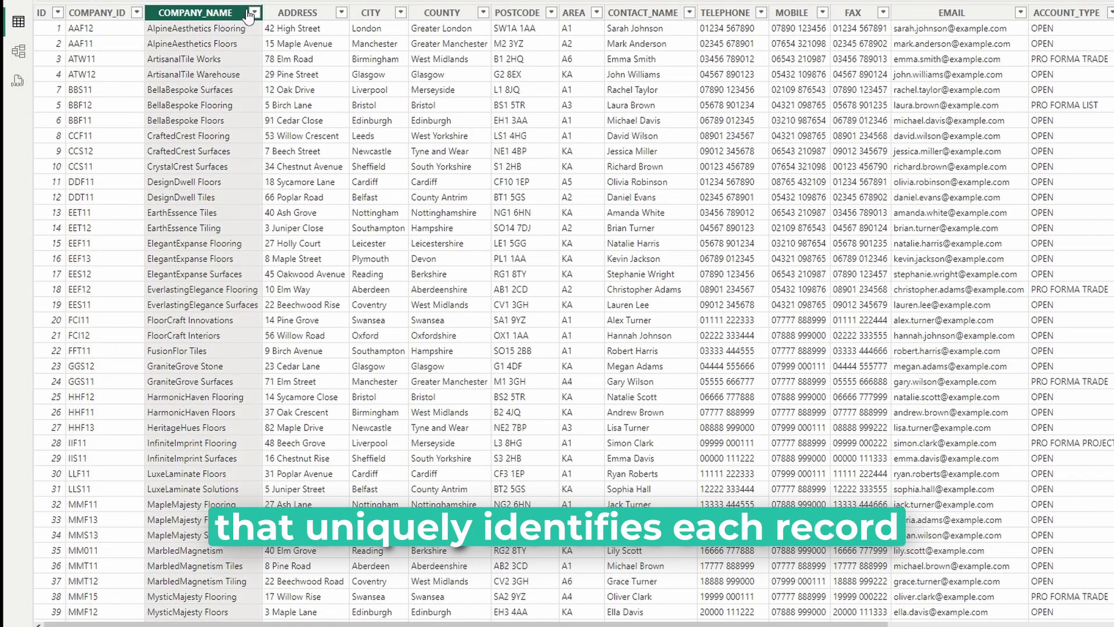
pyautogui.click(293, 13)
pyautogui.click(374, 13)
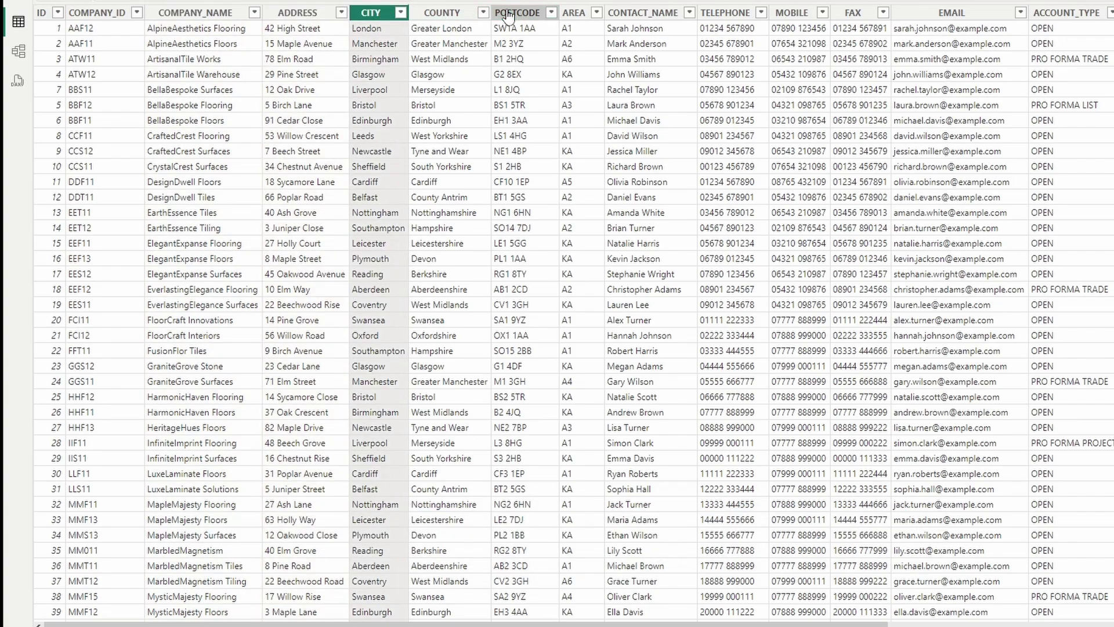
pyautogui.click(508, 13)
pyautogui.click(644, 13)
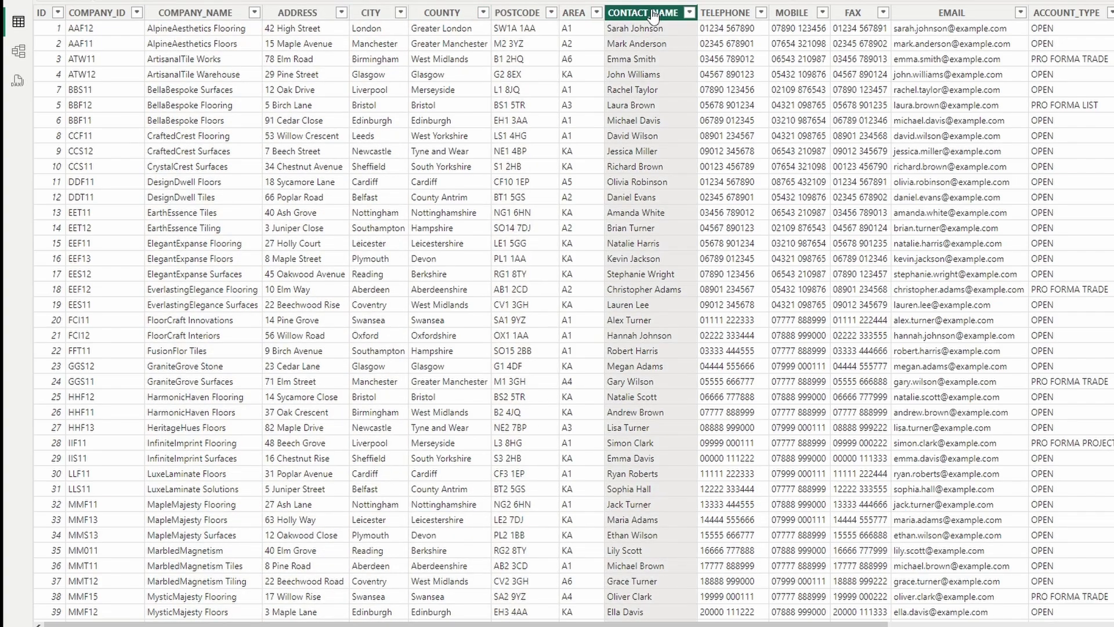
pyautogui.click(848, 13)
pyautogui.click(577, 13)
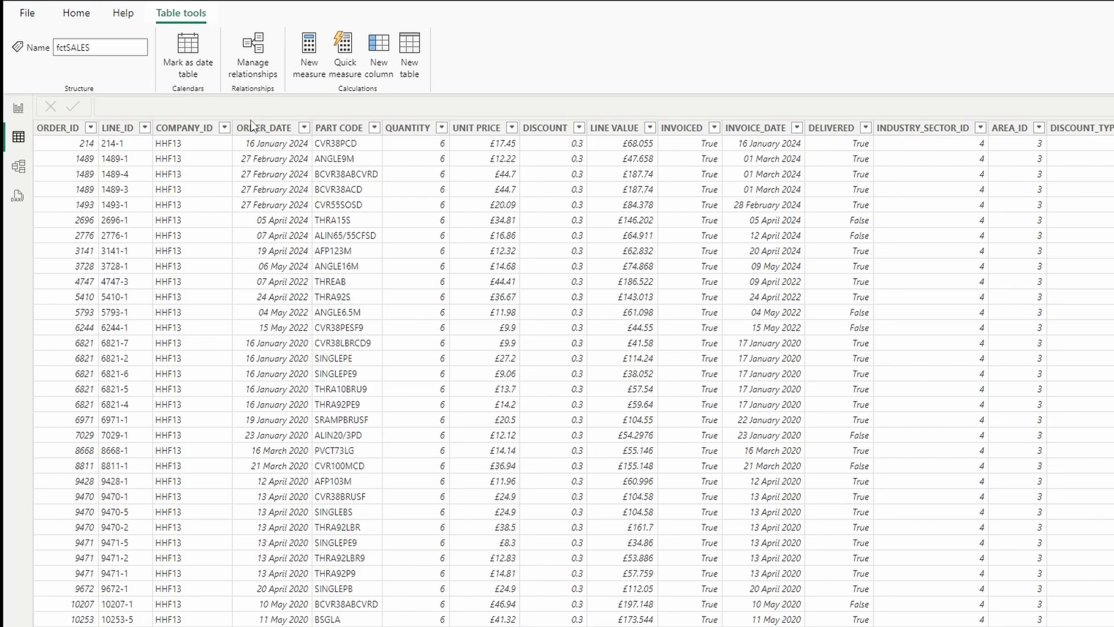
# Compare fctSALES's PART CODE column against the PART_CODE key in dimPRODUCTS
pyautogui.click(264, 127)
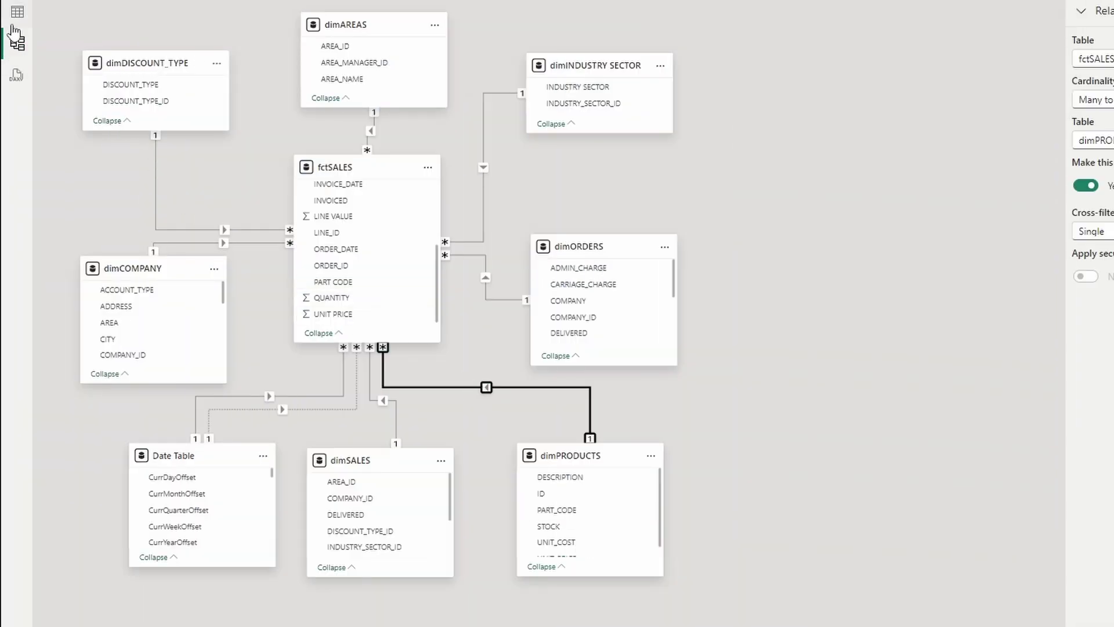
pyautogui.click(17, 13)
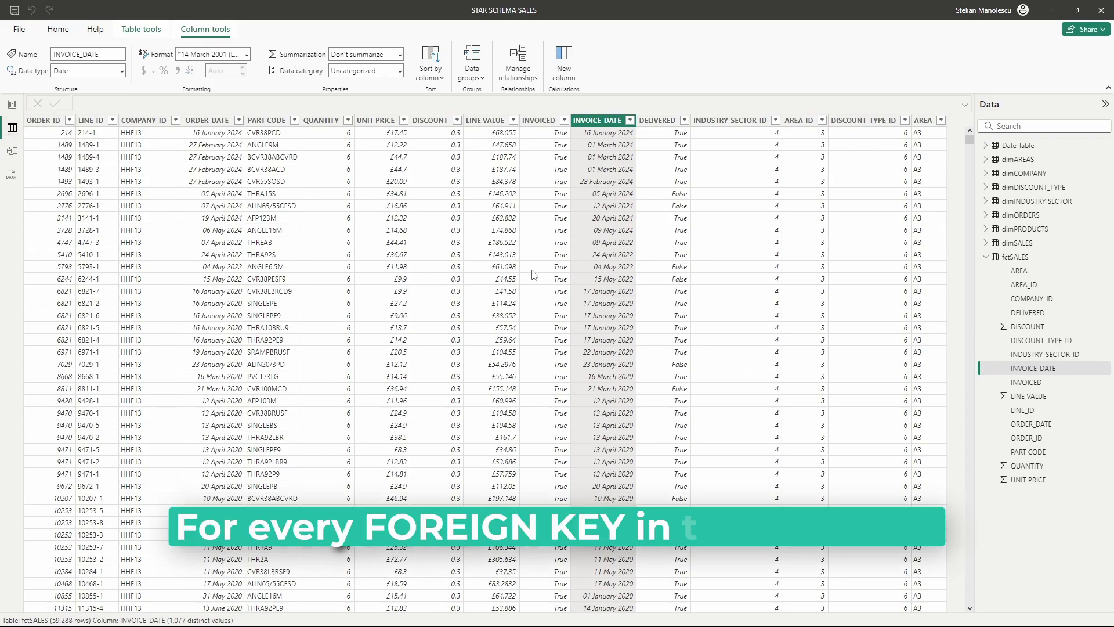
pyautogui.click(265, 120)
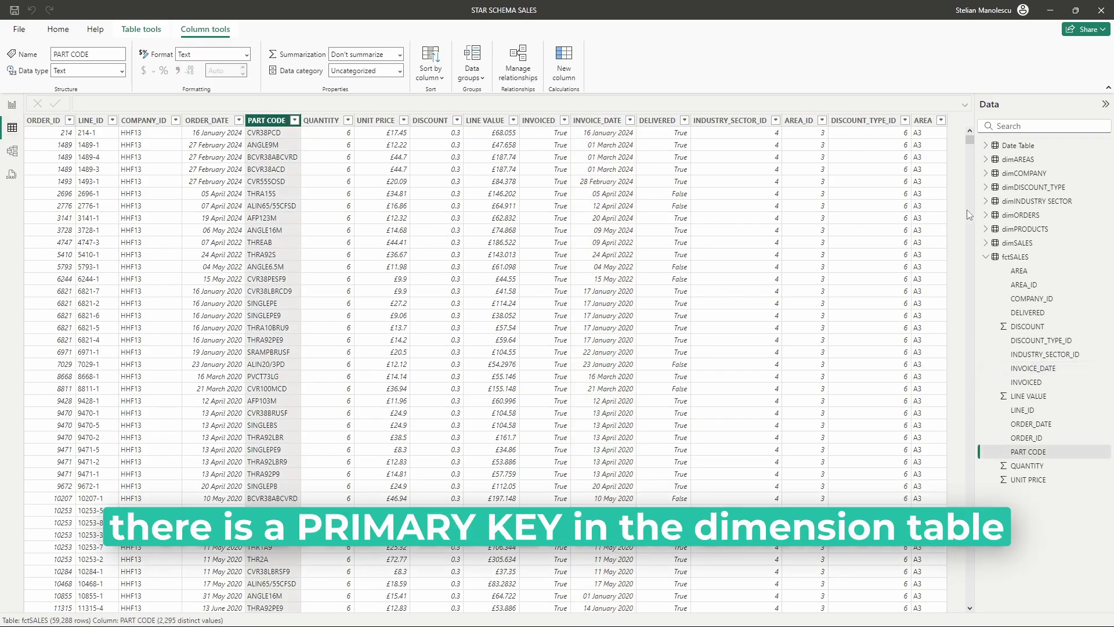
pyautogui.click(1025, 229)
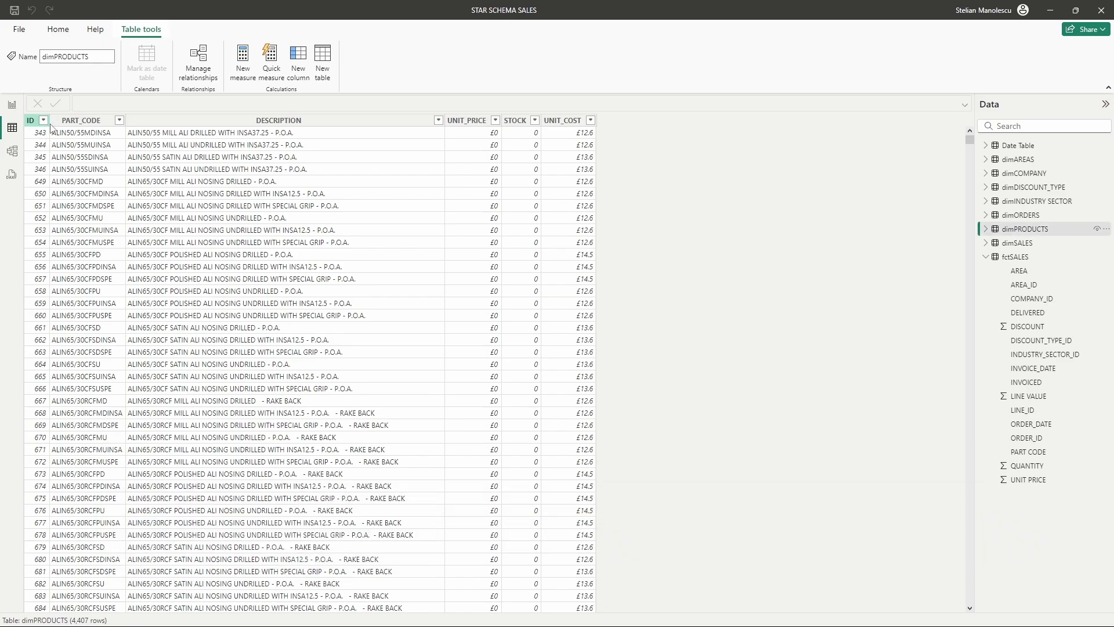
pyautogui.click(65, 120)
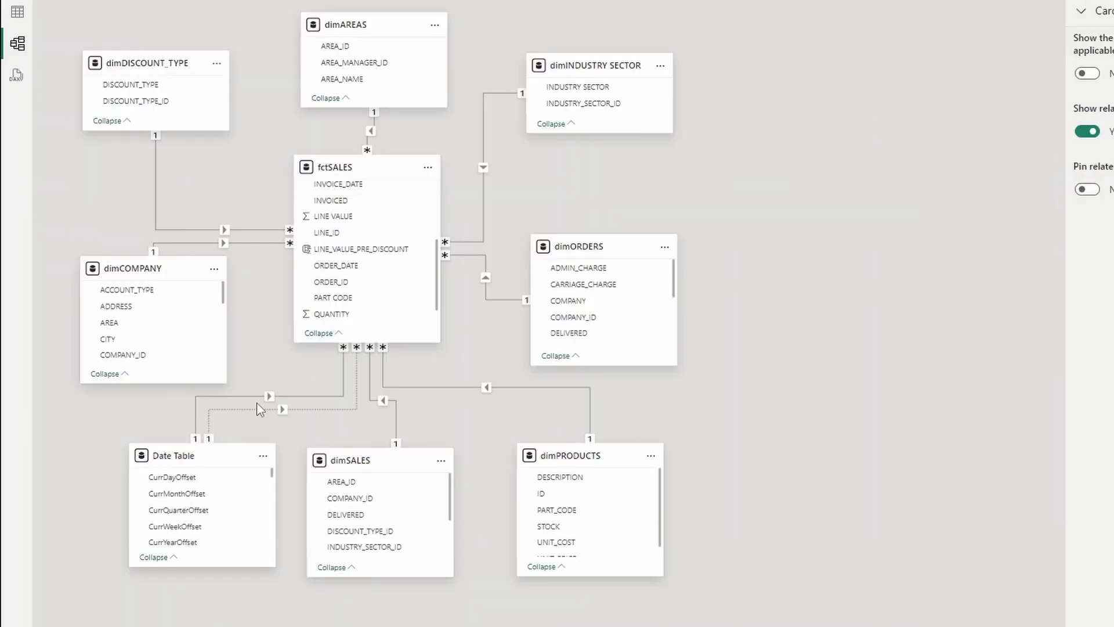
# Inspect the fctSALES–dimPRODUCTS relationship, then view the TOTAL_COST and LINE_VALUE_PRE_DISCOUNT columns
pyautogui.click(488, 387)
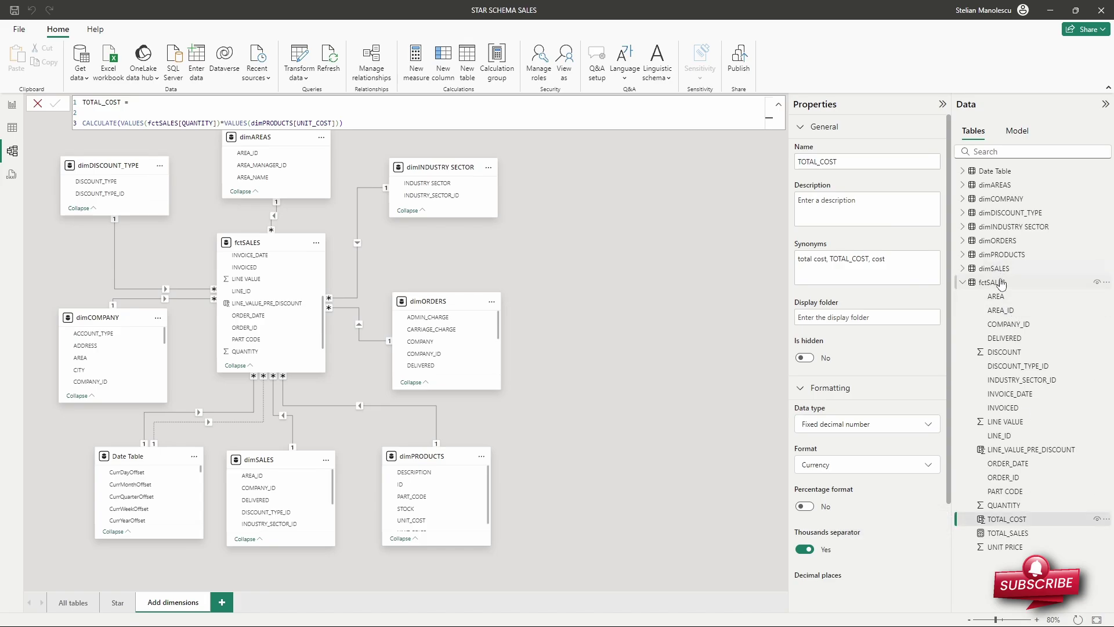
pyautogui.click(1002, 283)
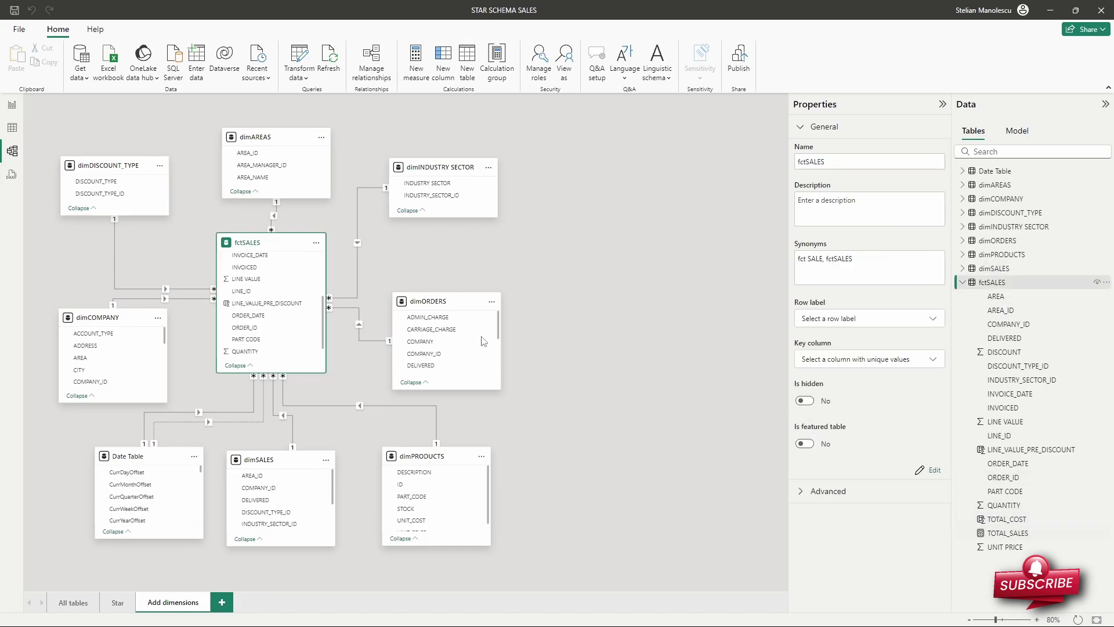
pyautogui.click(11, 127)
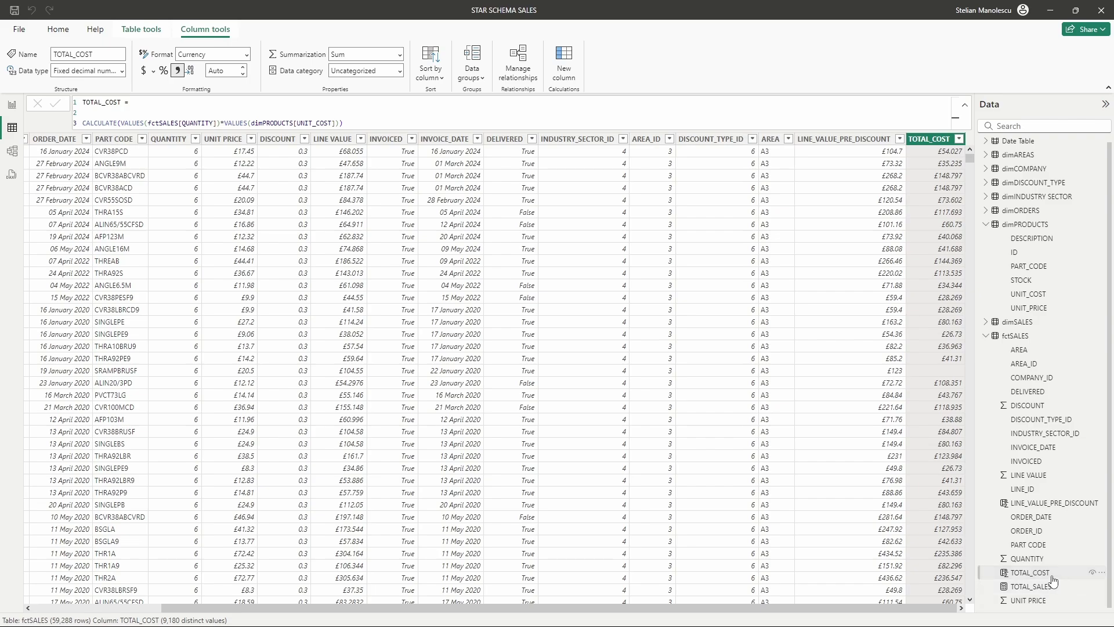
pyautogui.click(1055, 502)
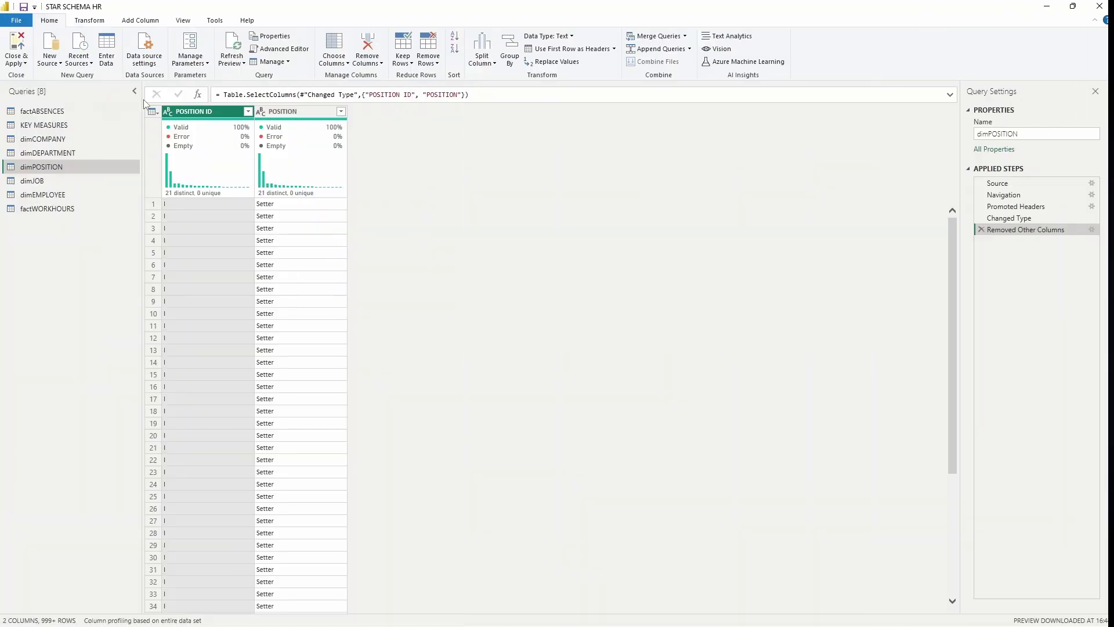
# Remove duplicate POSITION ID and POSITION rows from dimPOSITION, leaving 21 unique positions
pyautogui.keyDown('ctrl'); pyautogui.click(286, 108); pyautogui.keyUp('ctrl')
pyautogui.rightClick(288, 109)
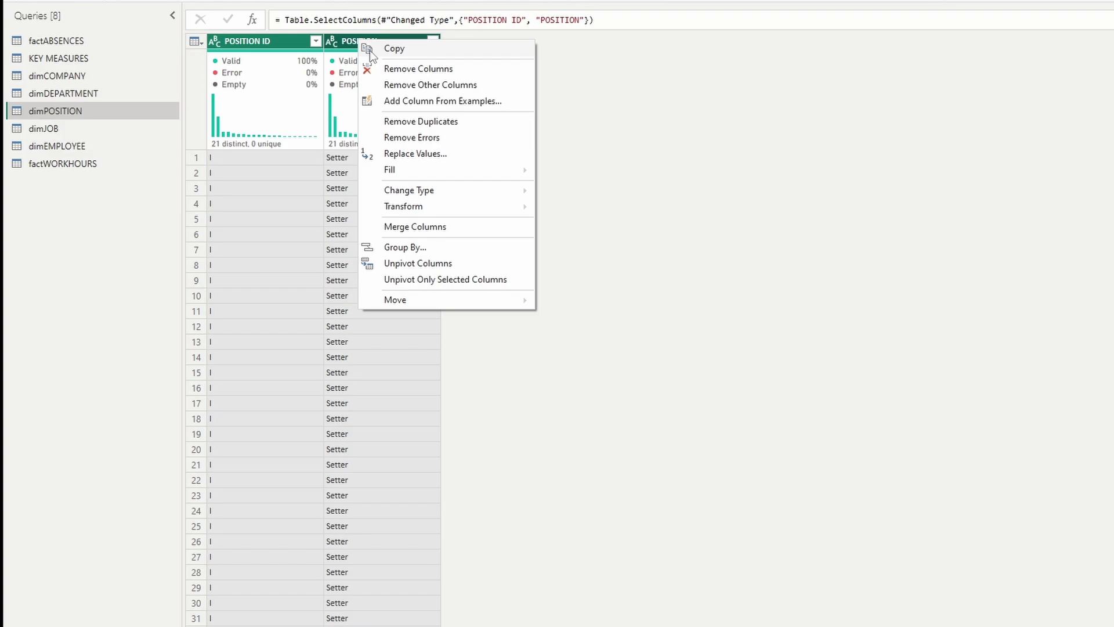
pyautogui.click(414, 121)
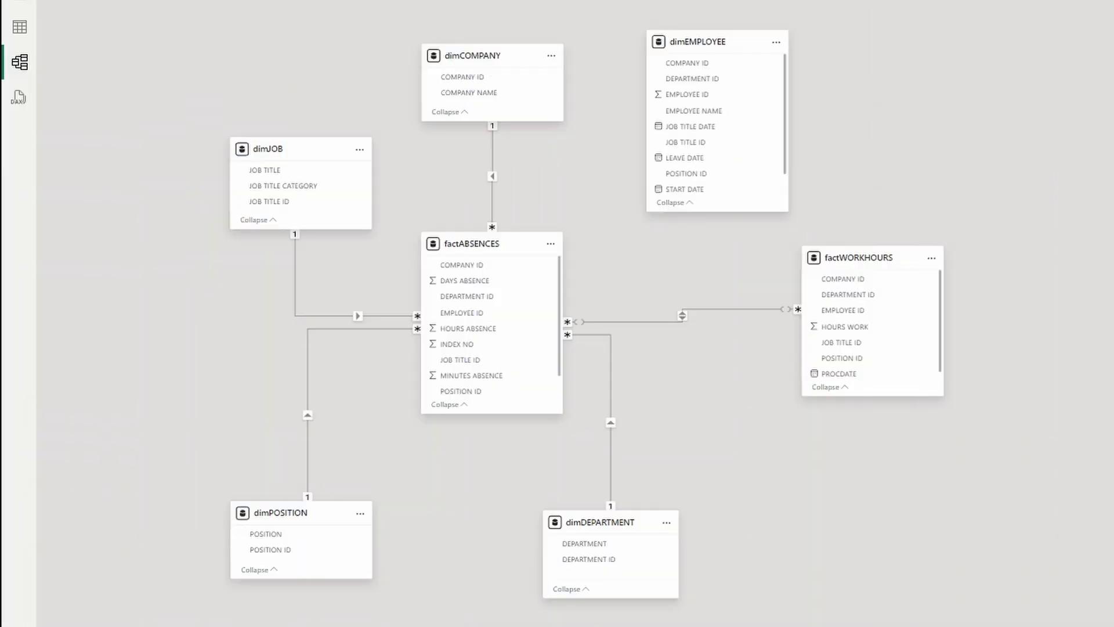
# Relate factWORKHOURS EMPLOYEE ID to dimEMPLOYEE in the model diagram
pyautogui.click(682, 315)
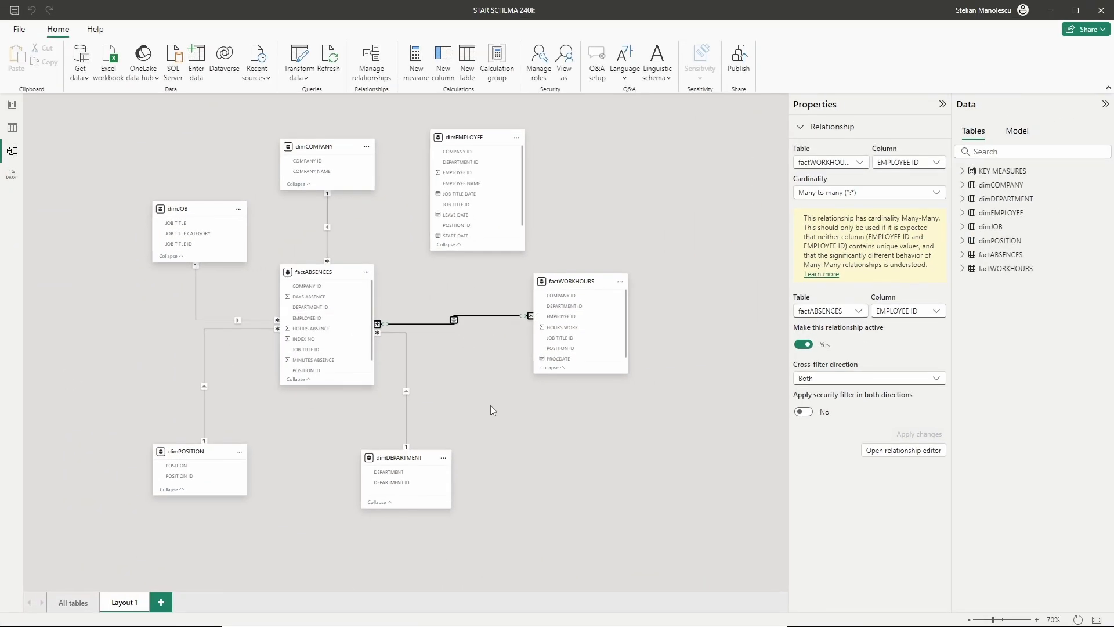
pyautogui.moveTo(465, 138); pyautogui.dragTo(452, 175)
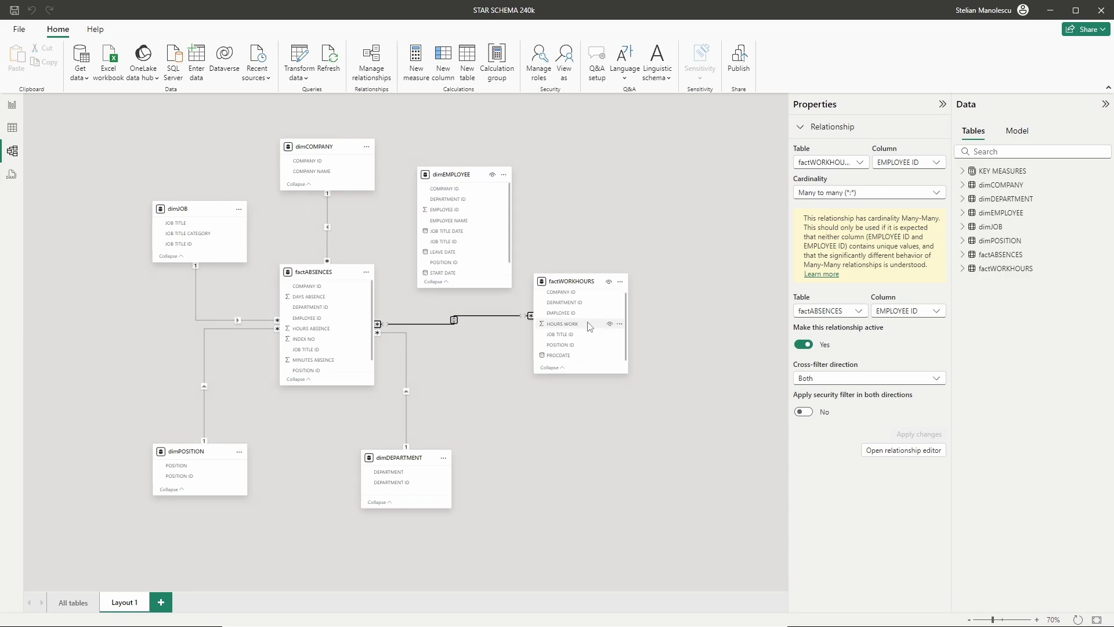
pyautogui.moveTo(561, 313); pyautogui.dragTo(465, 209)
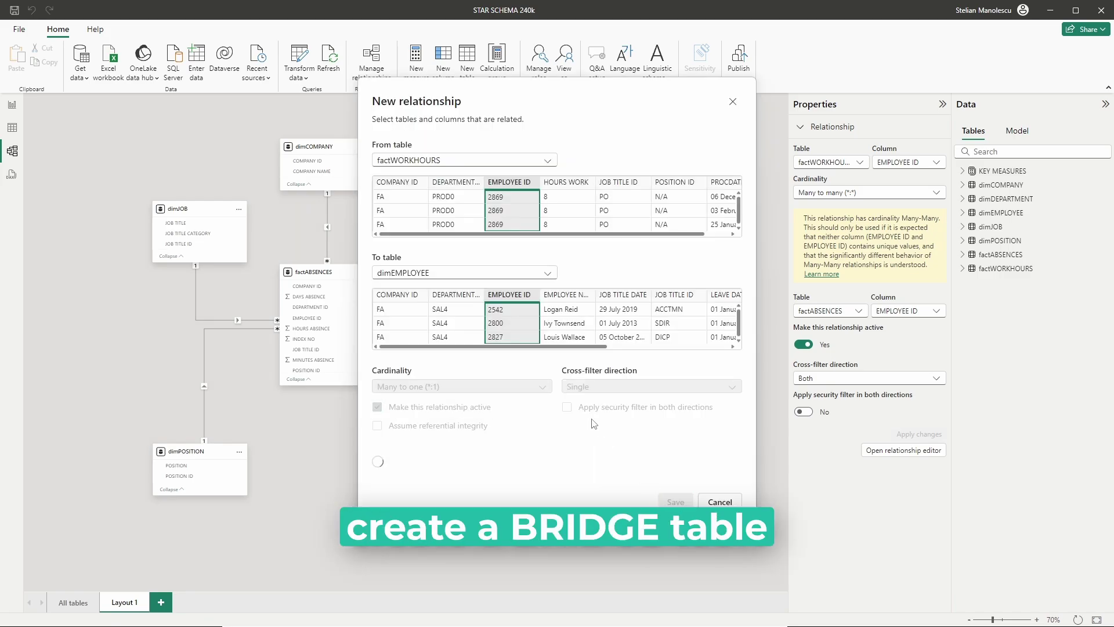
pyautogui.press('Return')
# Delete the many-to-many fact-table relationship and relate factABSENCES EMPLOYEE ID to dimEMPLOYEE
pyautogui.click(441, 328)
pyautogui.press('Delete')
pyautogui.press('Escape')
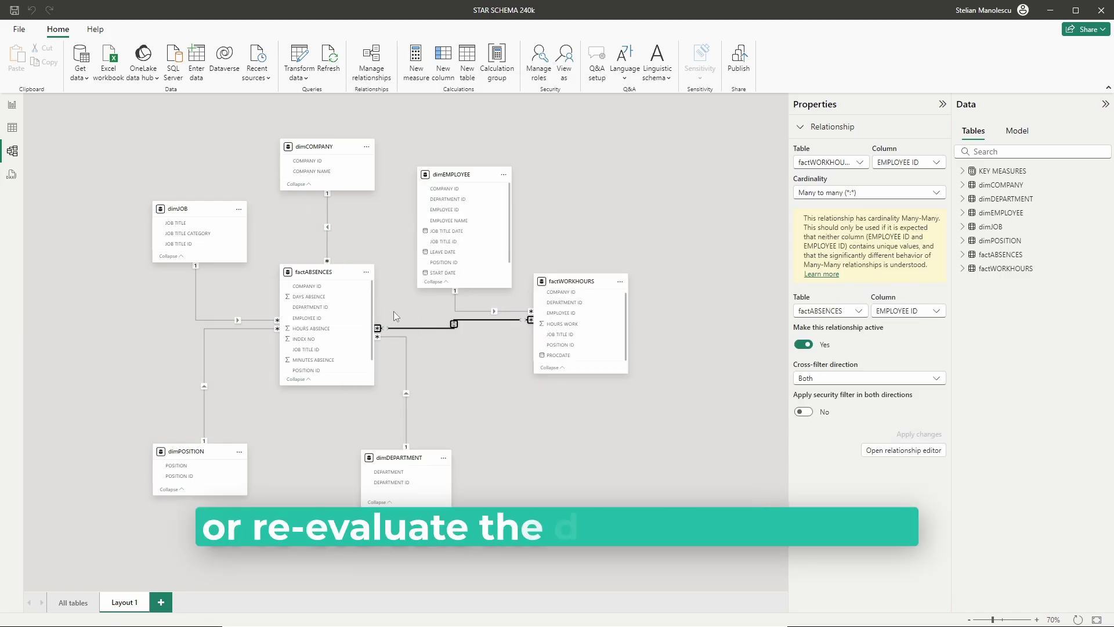
pyautogui.moveTo(306, 318); pyautogui.dragTo(467, 211)
pyautogui.click(674, 502)
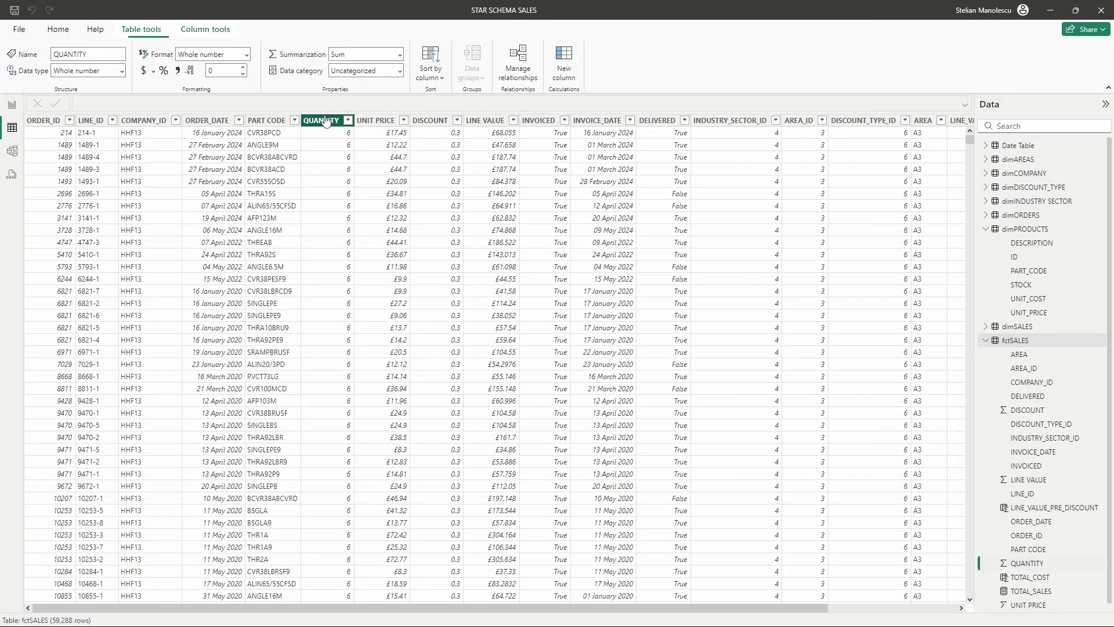
pyautogui.click(327, 121)
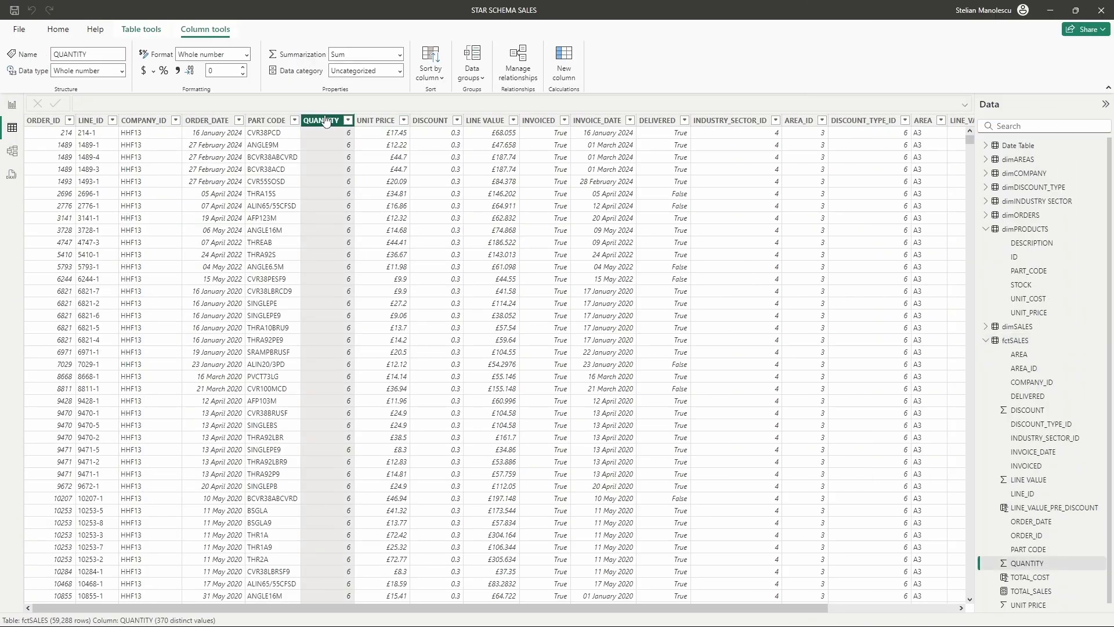
pyautogui.click(1029, 299)
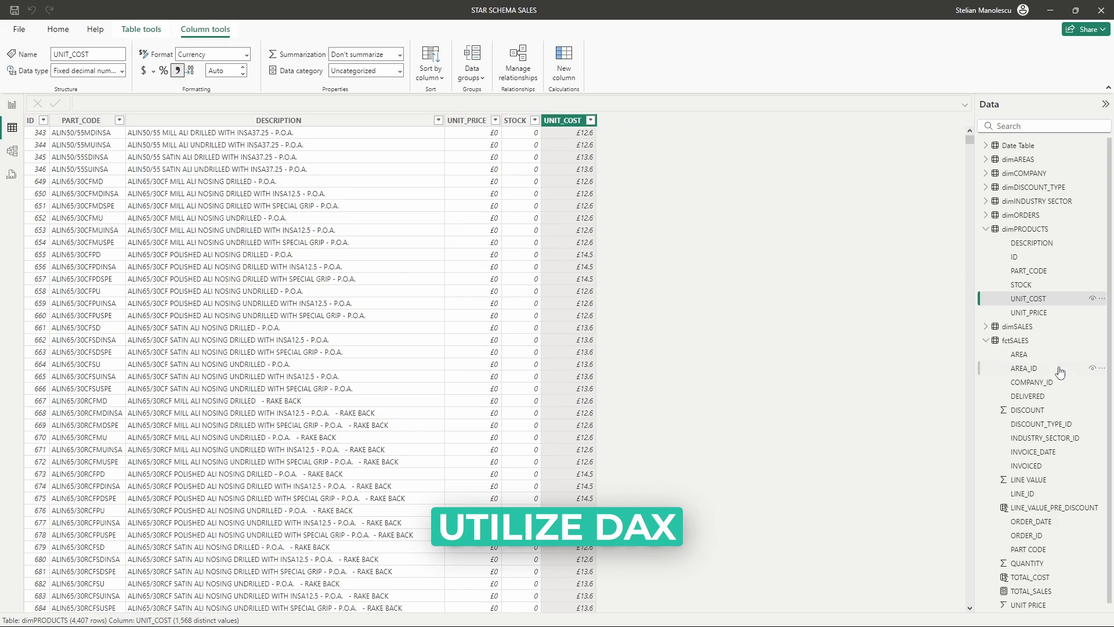
pyautogui.click(1054, 581)
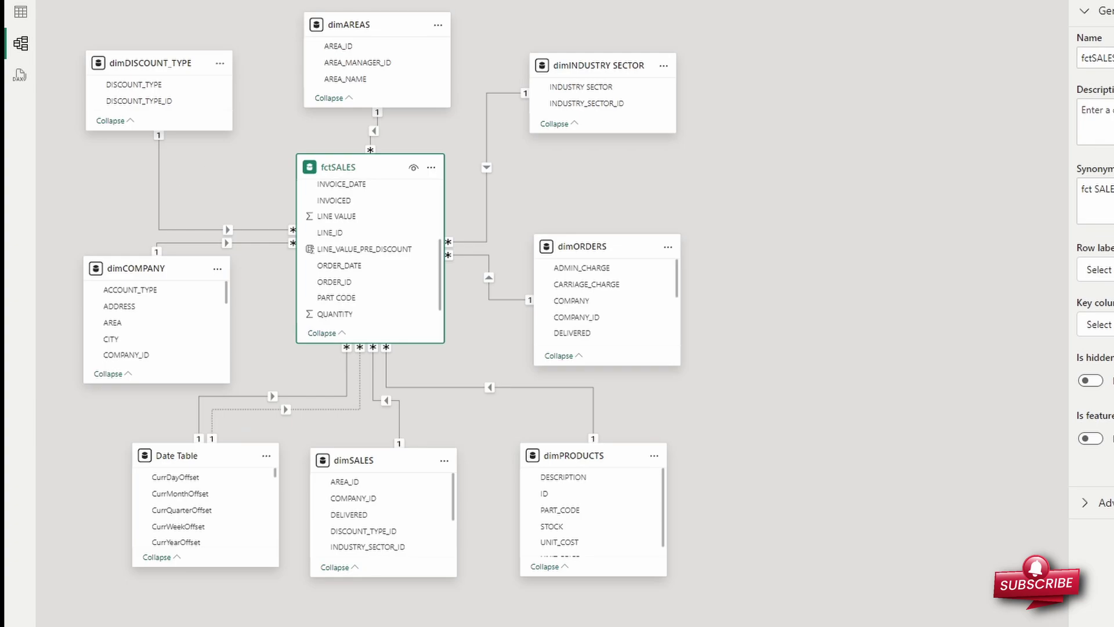
# Review fctSALES QUANTITY, LINE VALUE, ORDER_DATE and dimCOMPANY COMPANY_ID, COMPANY_NAME, AREA columns
pyautogui.click(24, 23)
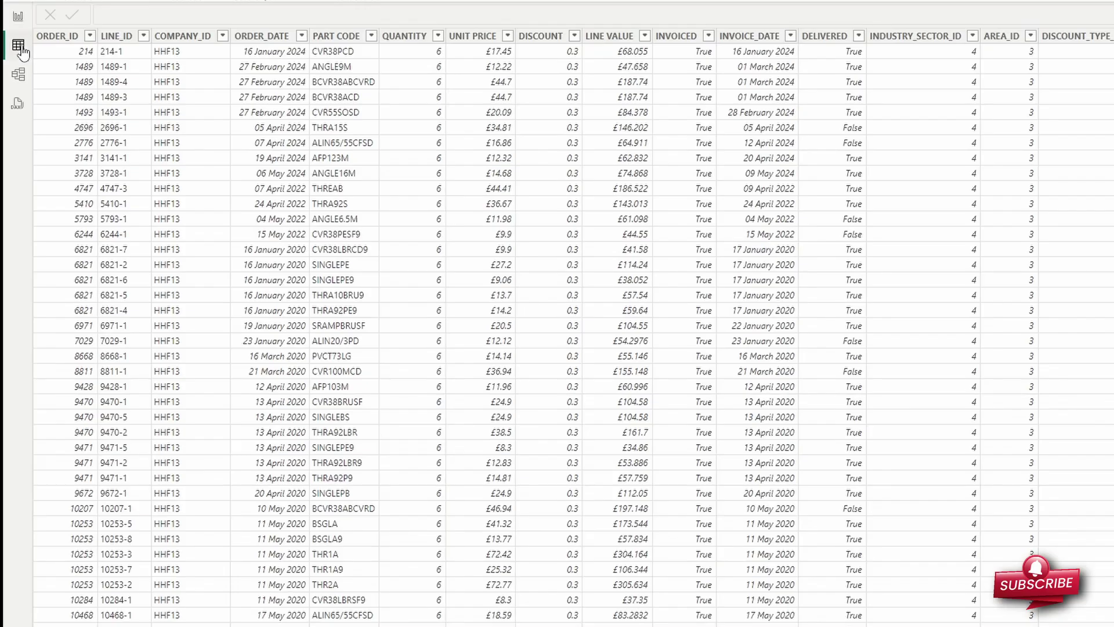
pyautogui.click(402, 38)
pyautogui.click(610, 36)
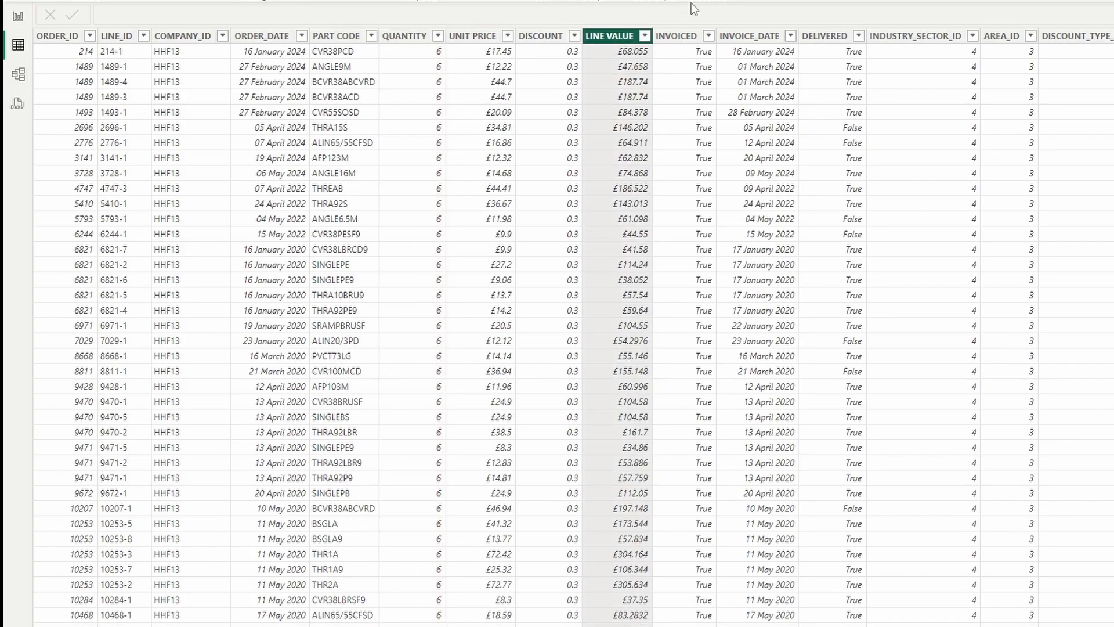
pyautogui.click(262, 36)
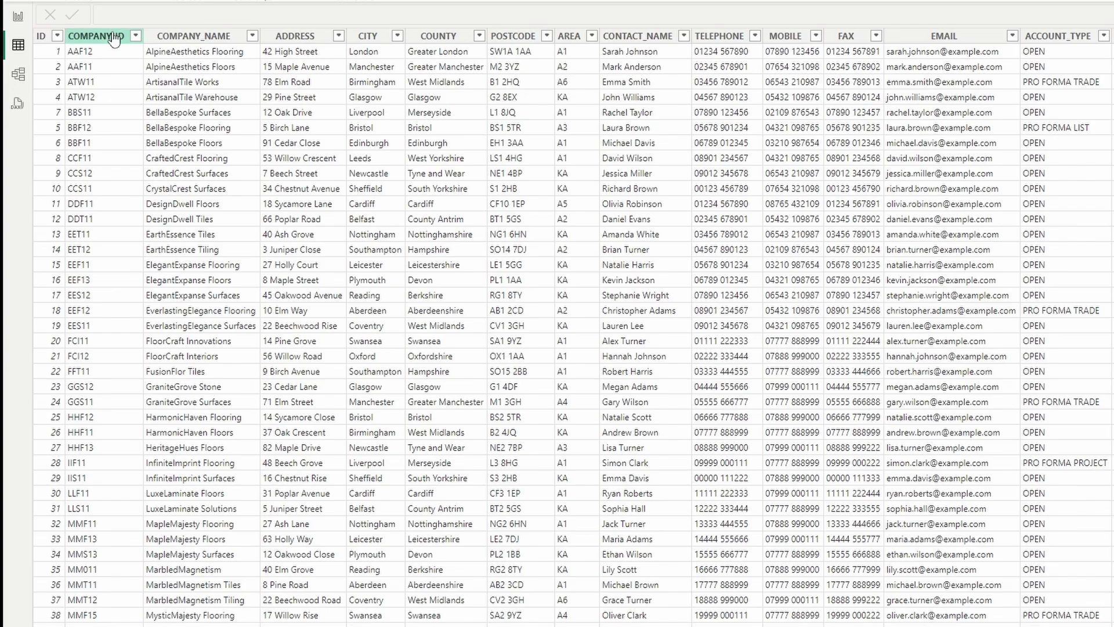
pyautogui.click(115, 36)
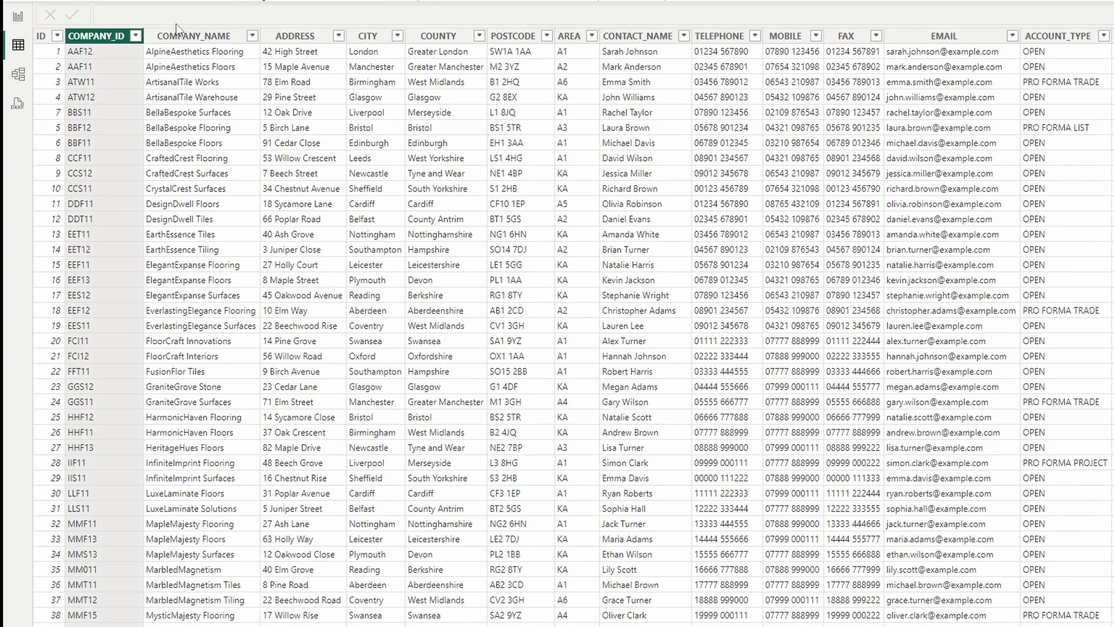
pyautogui.click(226, 36)
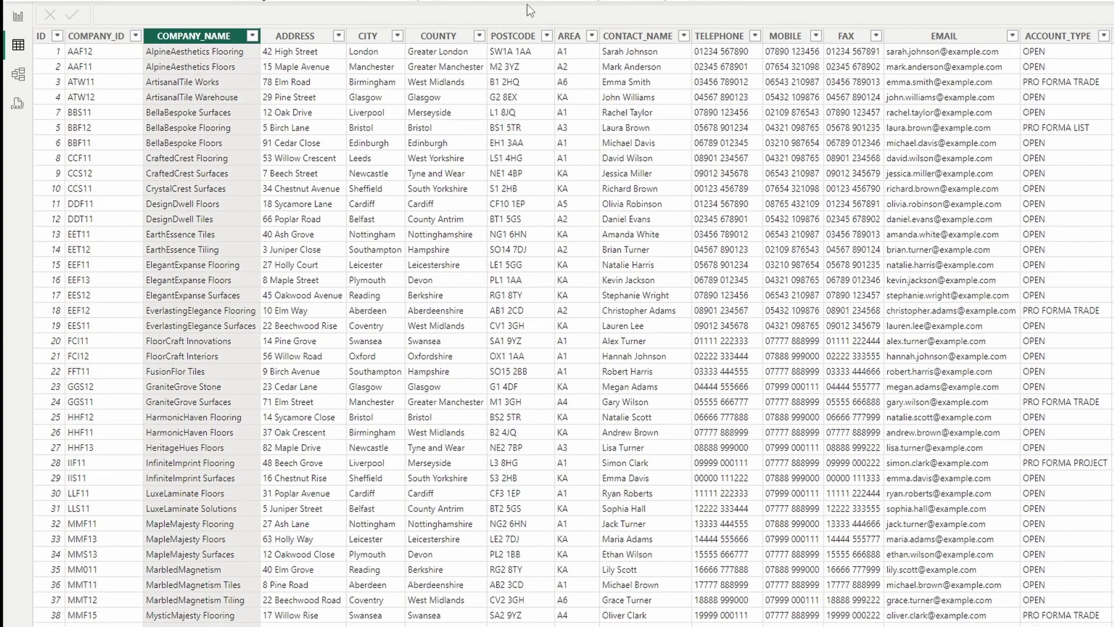
pyautogui.click(570, 35)
# Review dimPRODUCTS PART_CODE, DESCRIPTION, UNIT_COST and the Date Table's Date, Month, Year columns
pyautogui.click(105, 38)
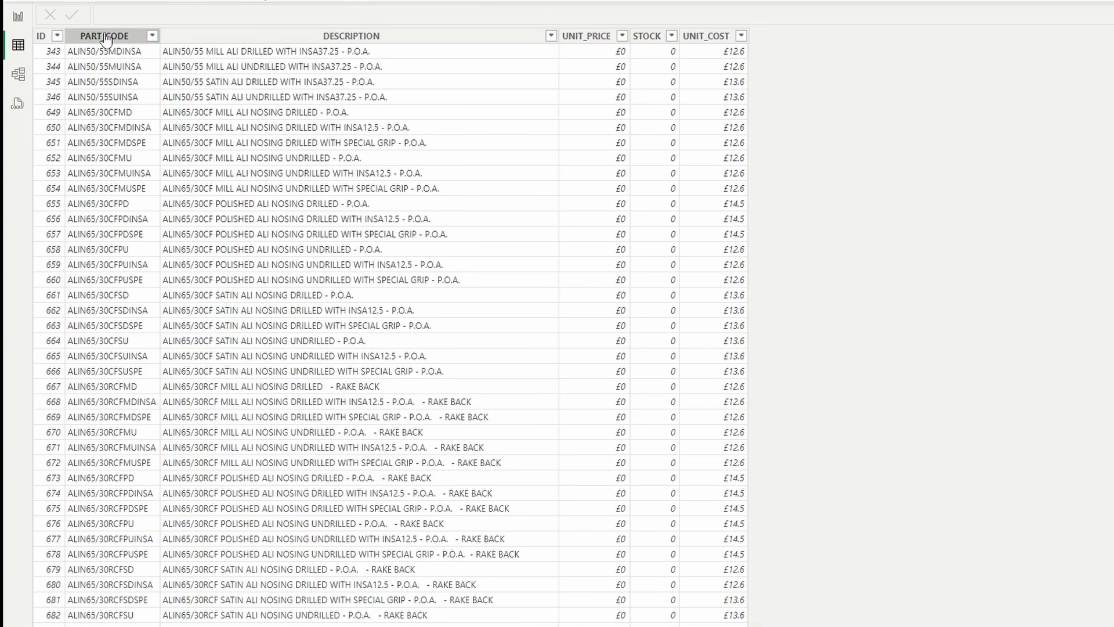
pyautogui.click(343, 37)
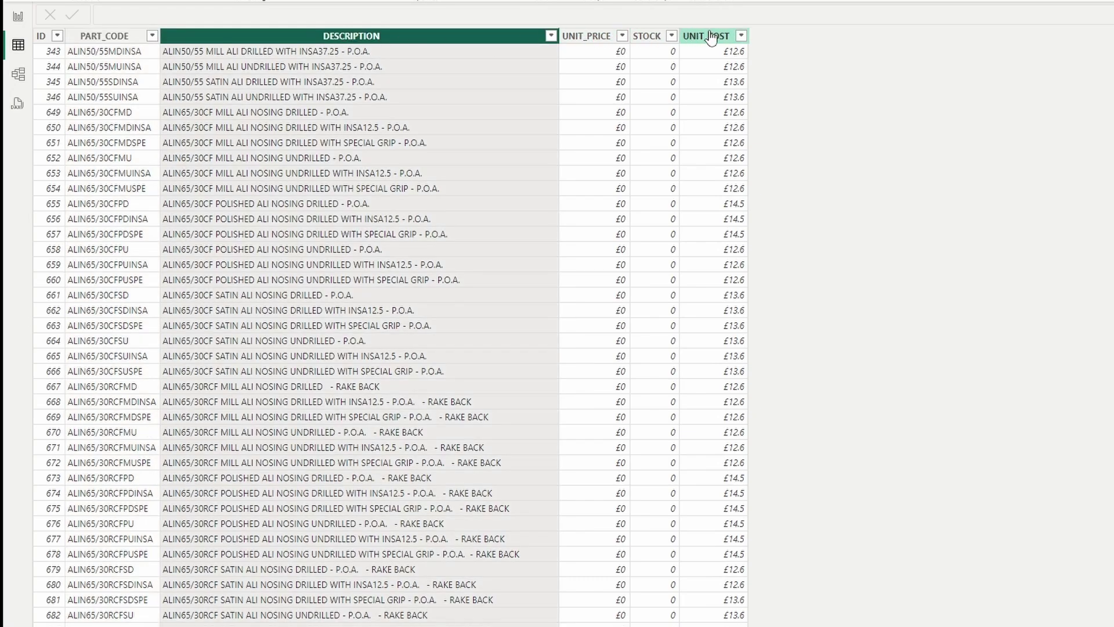
pyautogui.click(711, 38)
pyautogui.click(1035, 30)
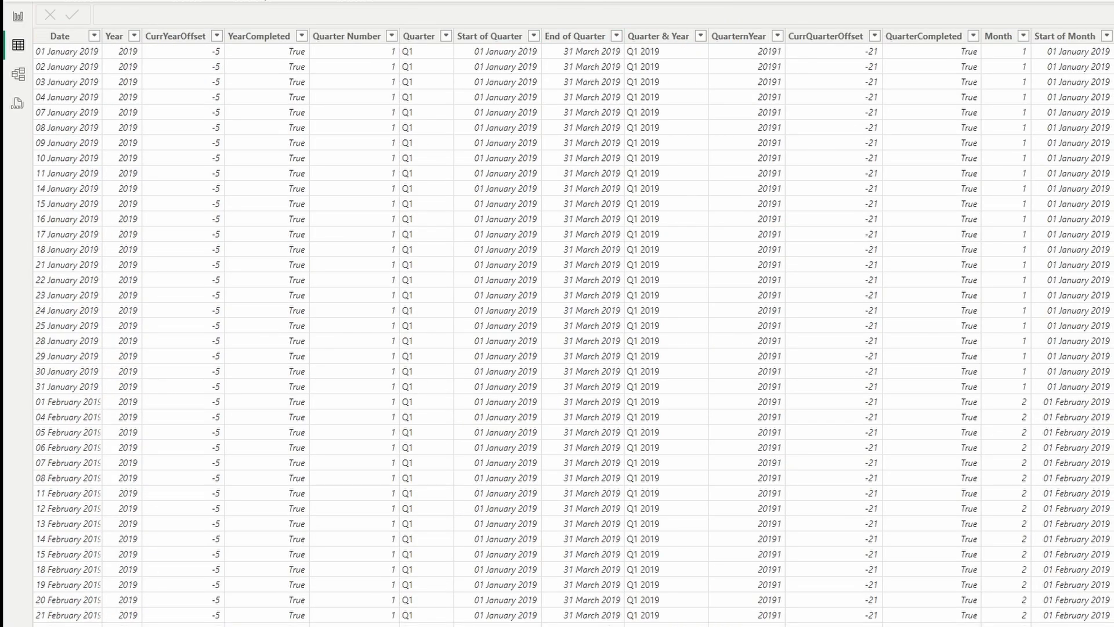
pyautogui.click(72, 39)
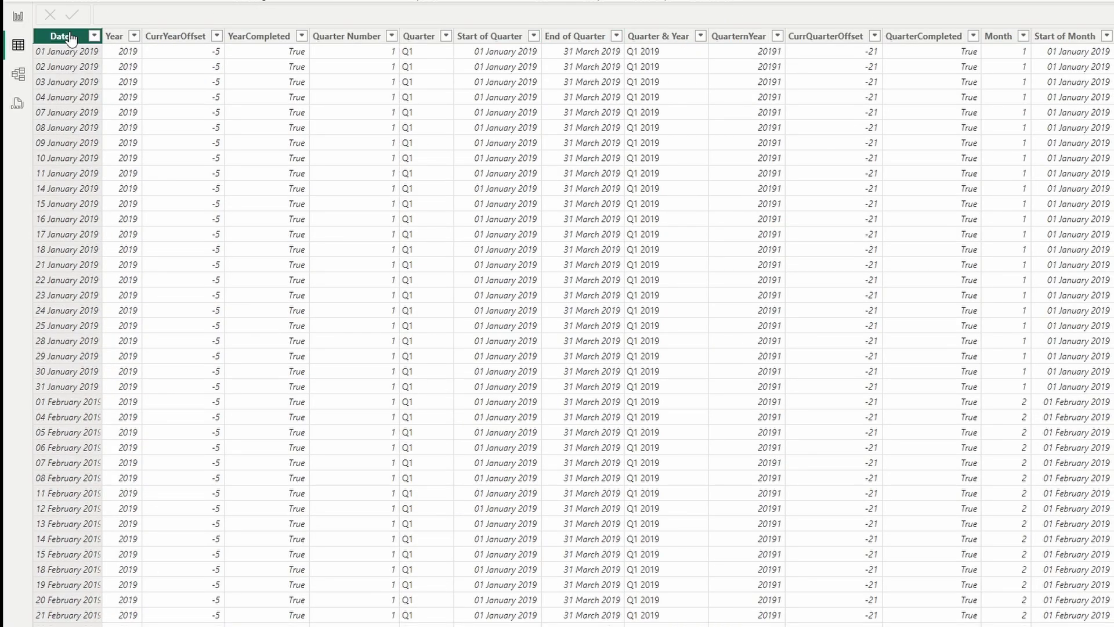
pyautogui.click(997, 36)
pyautogui.click(114, 36)
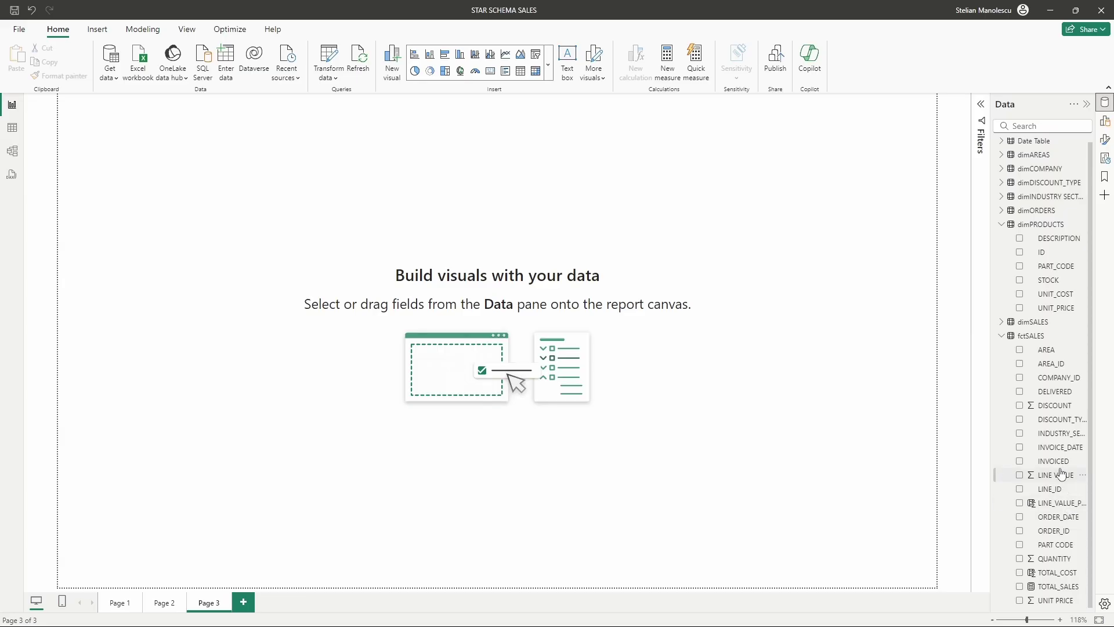
# Add a Sum of LINE VALUE card and turn it into a line chart by Date Table Month
pyautogui.click(1055, 475)
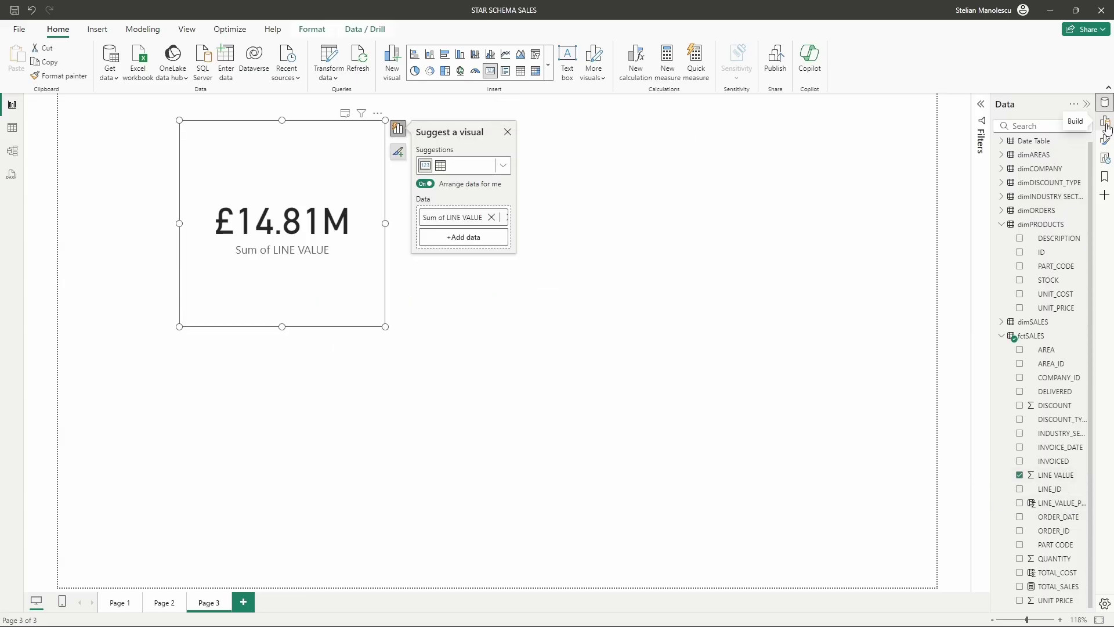
pyautogui.click(1036, 141)
pyautogui.scroll(-10, 1057, 289)
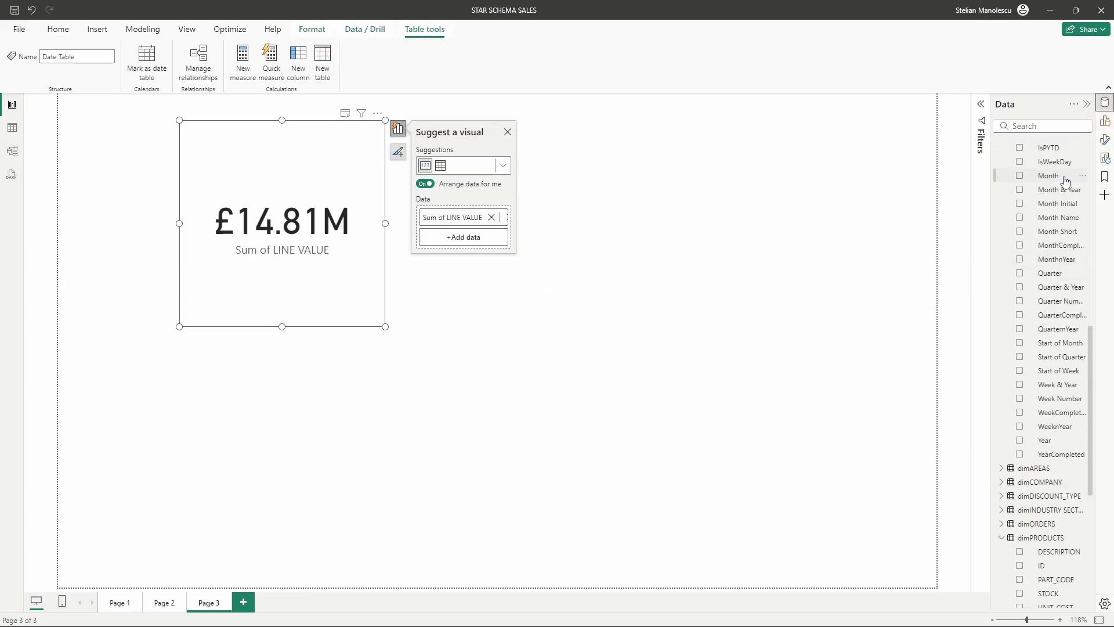
pyautogui.moveTo(1051, 176); pyautogui.dragTo(296, 249)
# Add a LINE VALUE by dimAREAS AREA_NAME bar chart below the line chart
pyautogui.scroll(-10, 1068, 464)
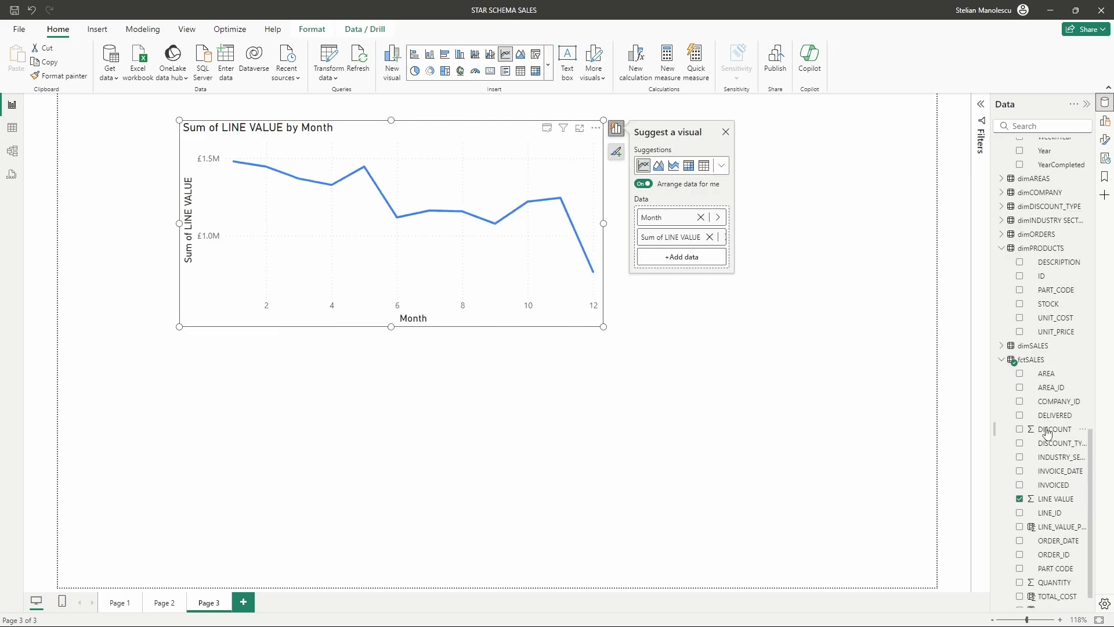
pyautogui.moveTo(1056, 498); pyautogui.dragTo(281, 495)
pyautogui.click(1001, 145)
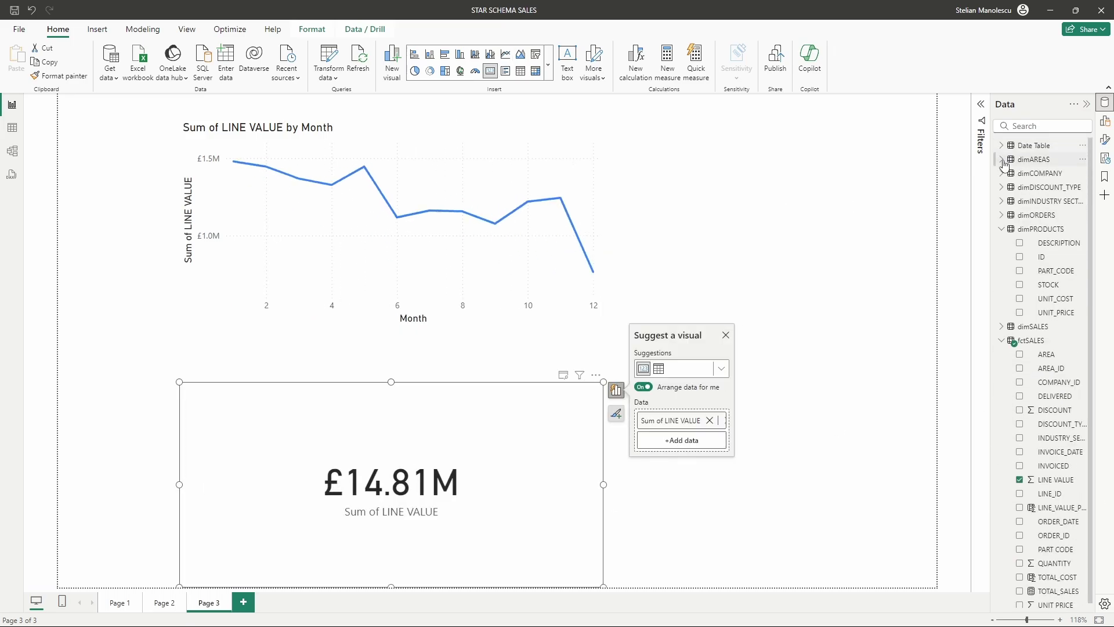
pyautogui.click(1036, 159)
pyautogui.click(1056, 204)
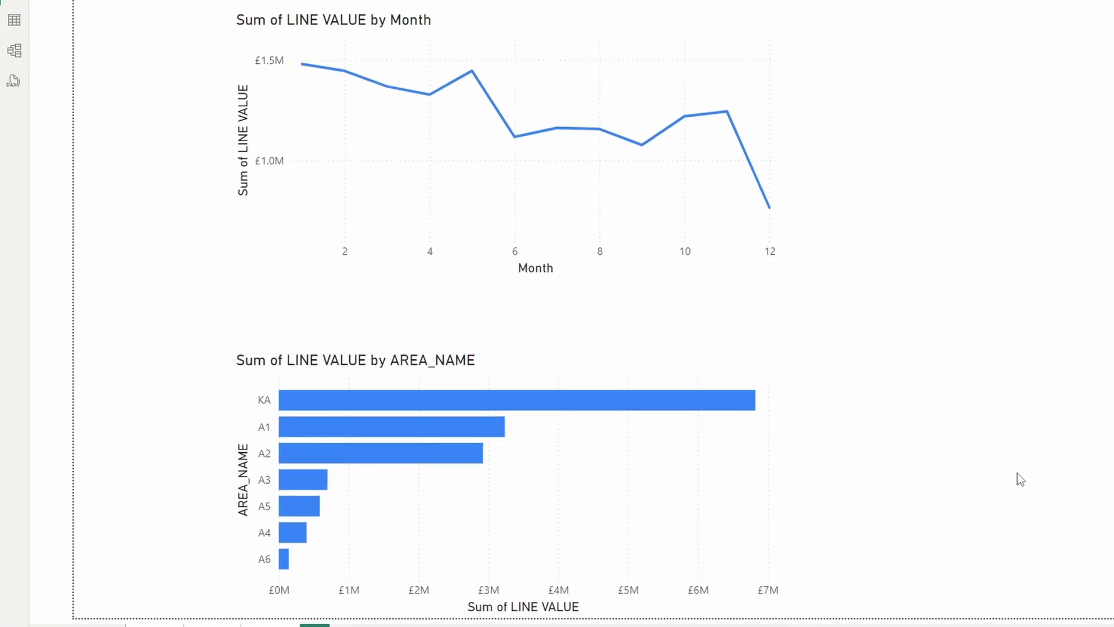